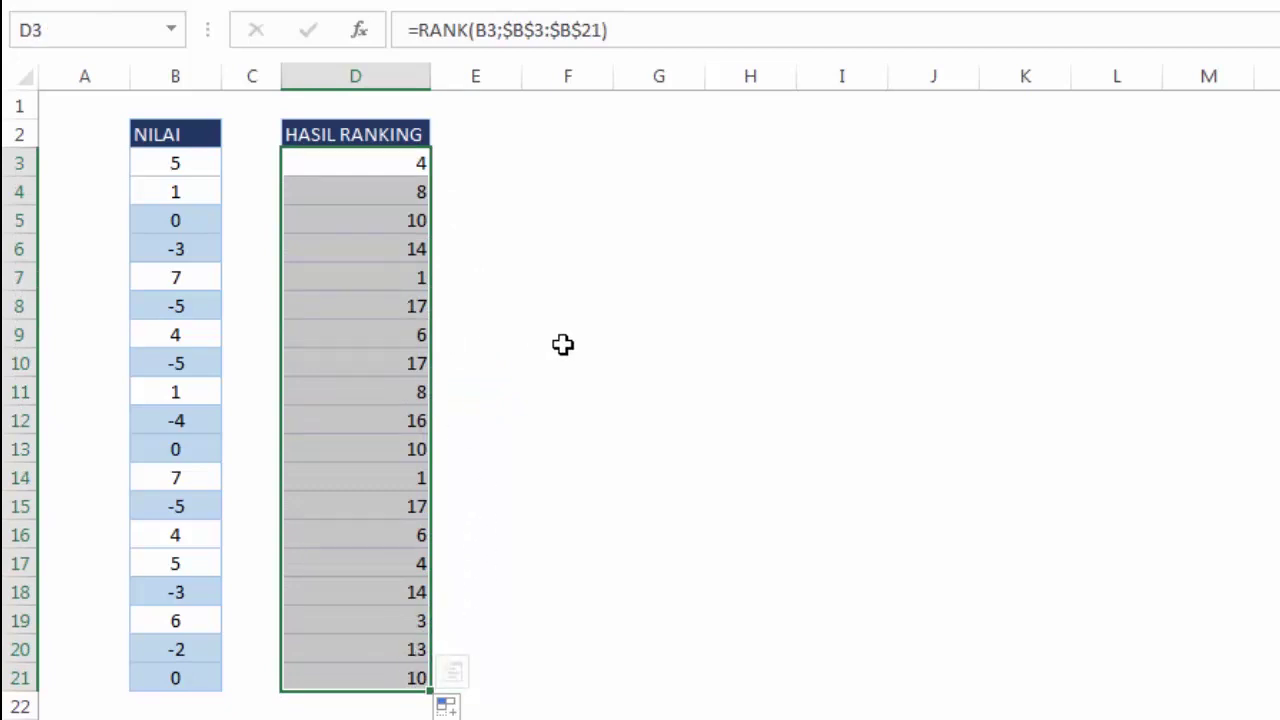
# - Wrap D3's RANK formula in IF(B3>=0;…) and accept Excel's suggested correction
pyautogui.press('F2')
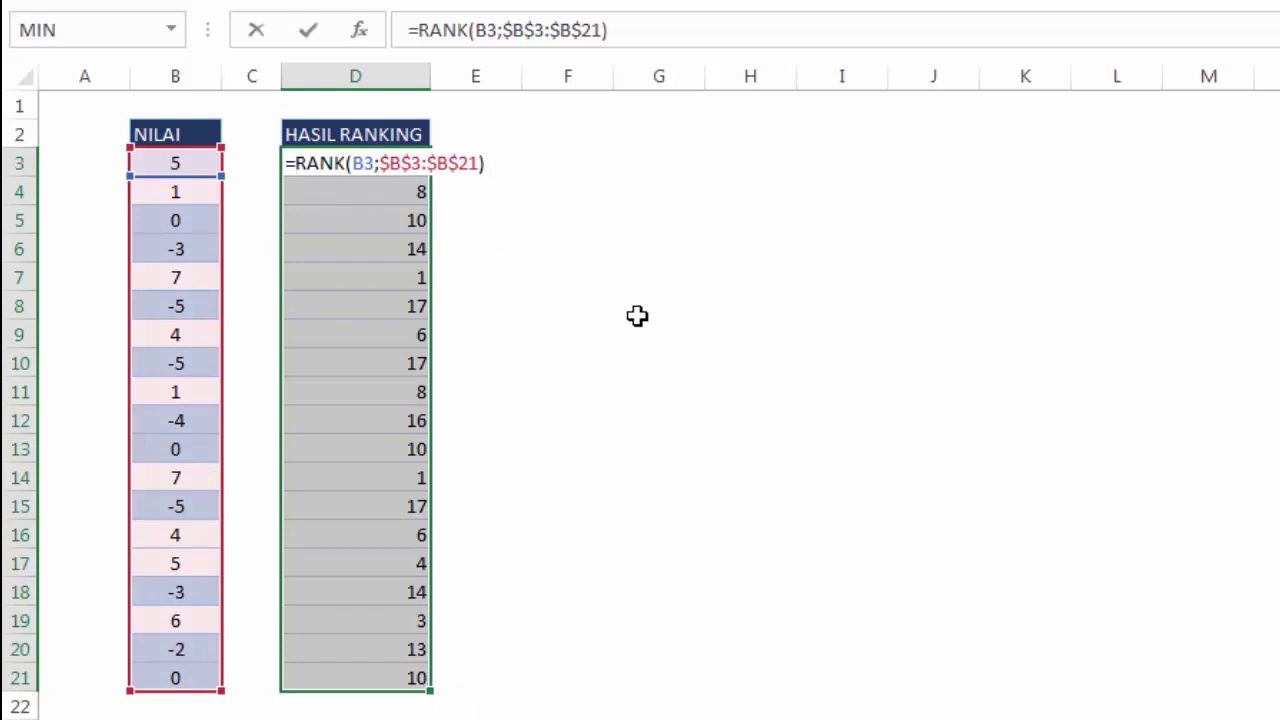
pyautogui.write('i')
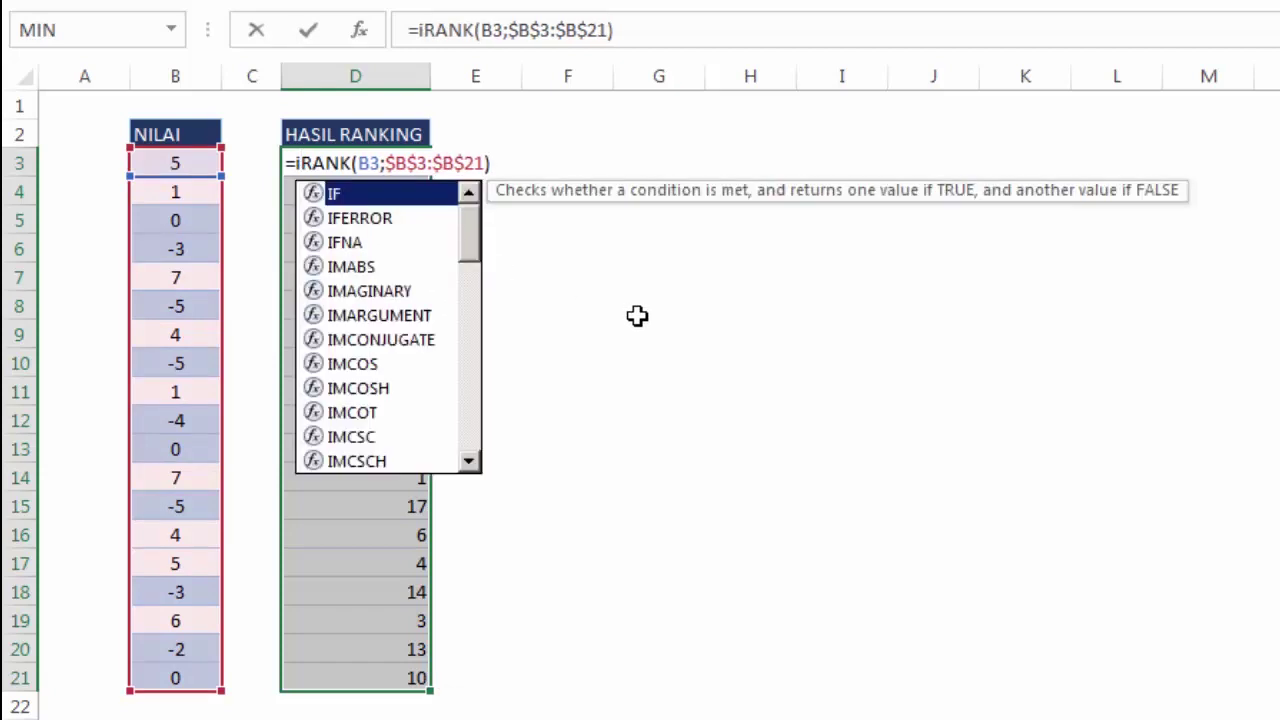
pyautogui.write('f')
pyautogui.press('Tab')
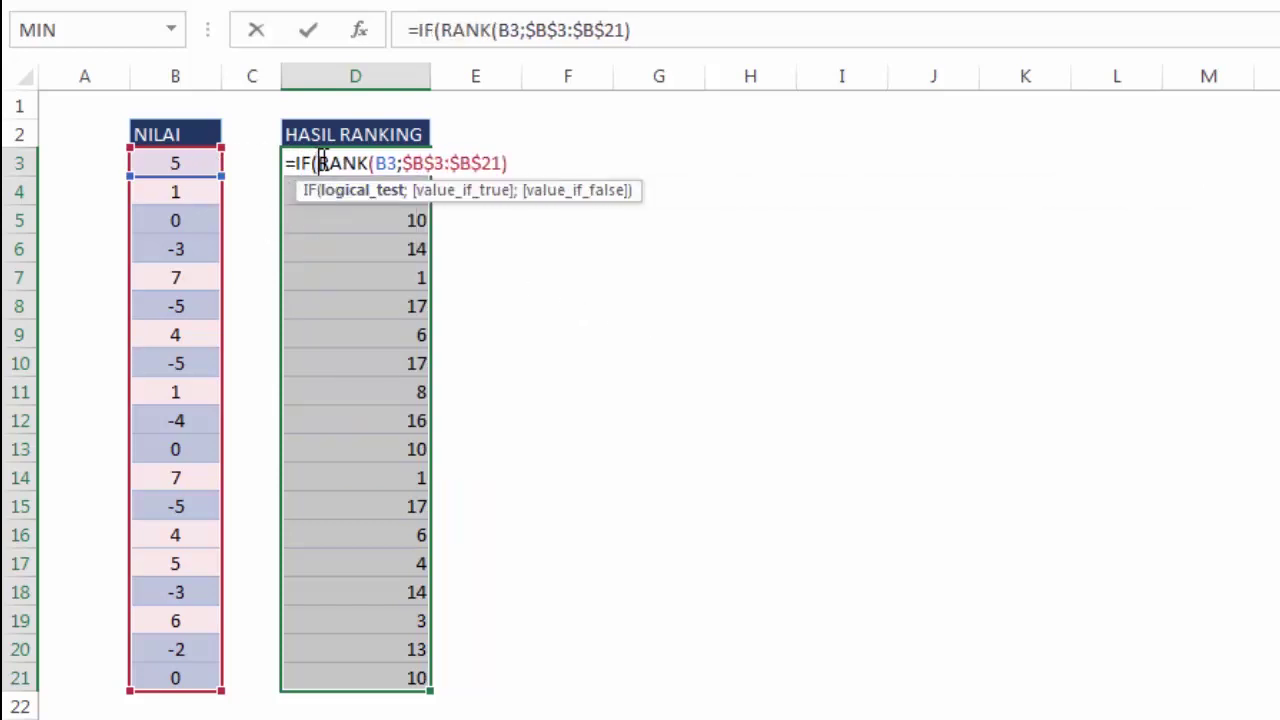
pyautogui.click(178, 163)
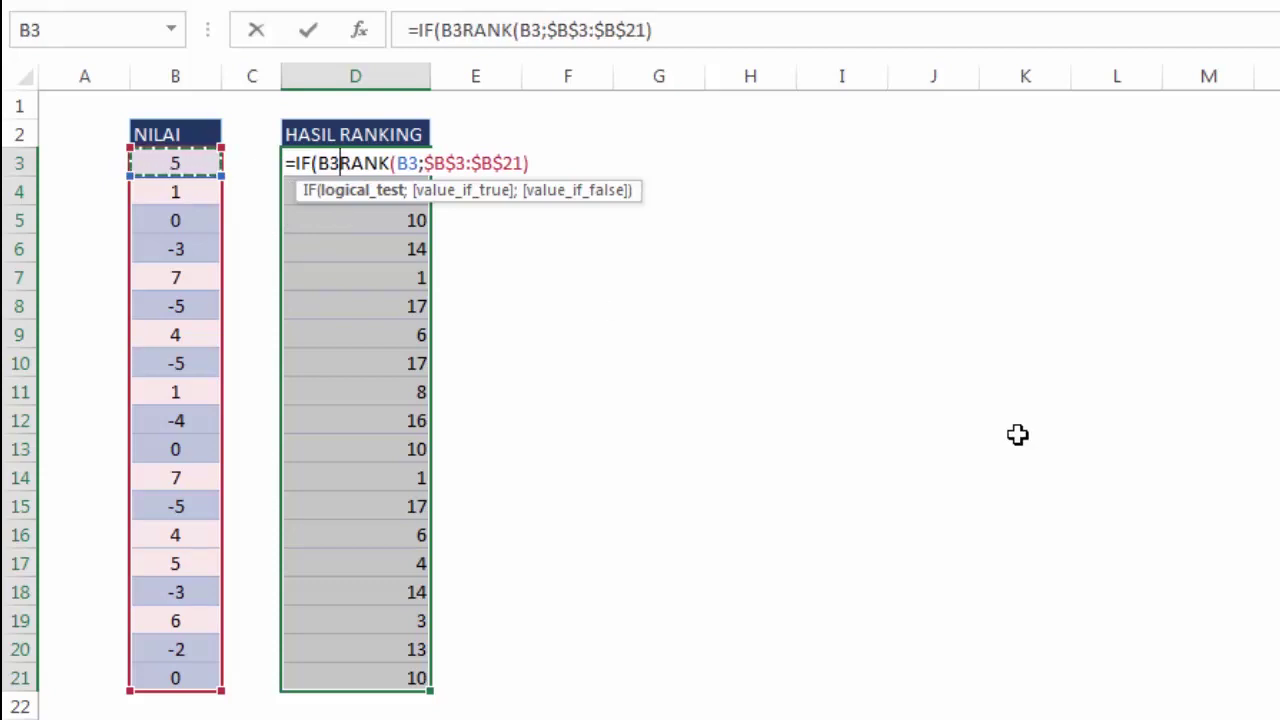
pyautogui.write('>')
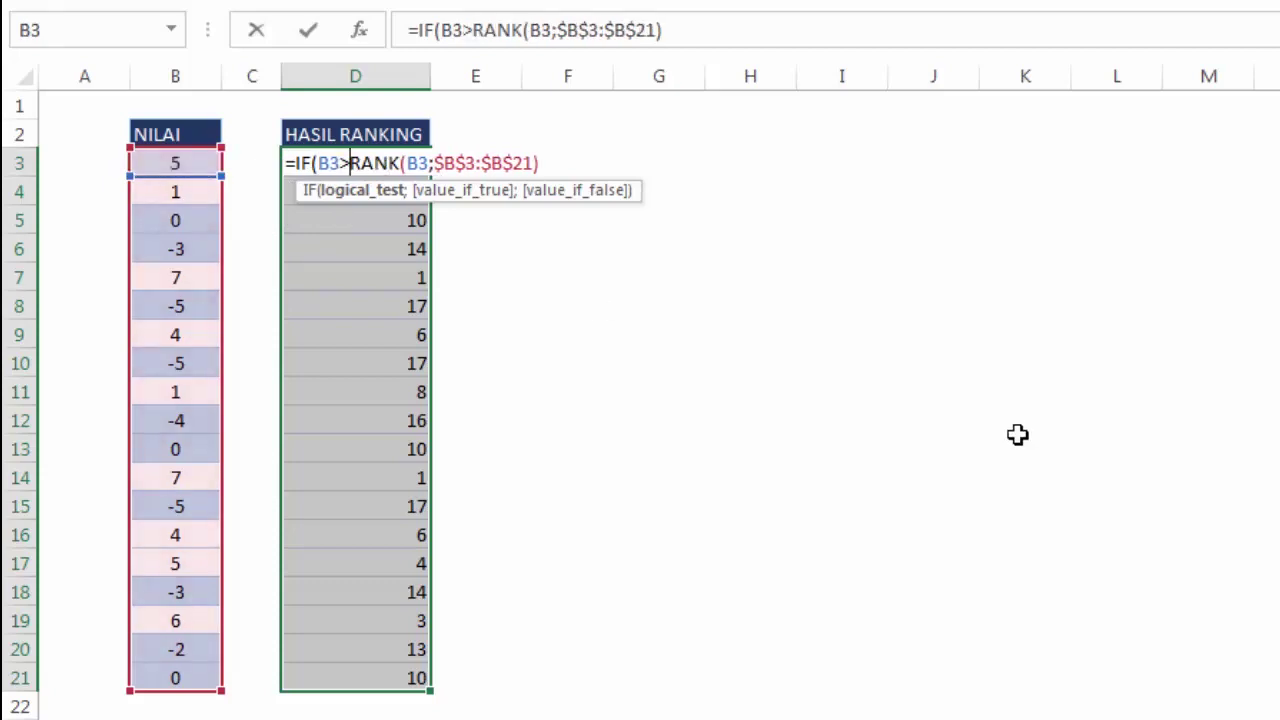
pyautogui.write('=0;')
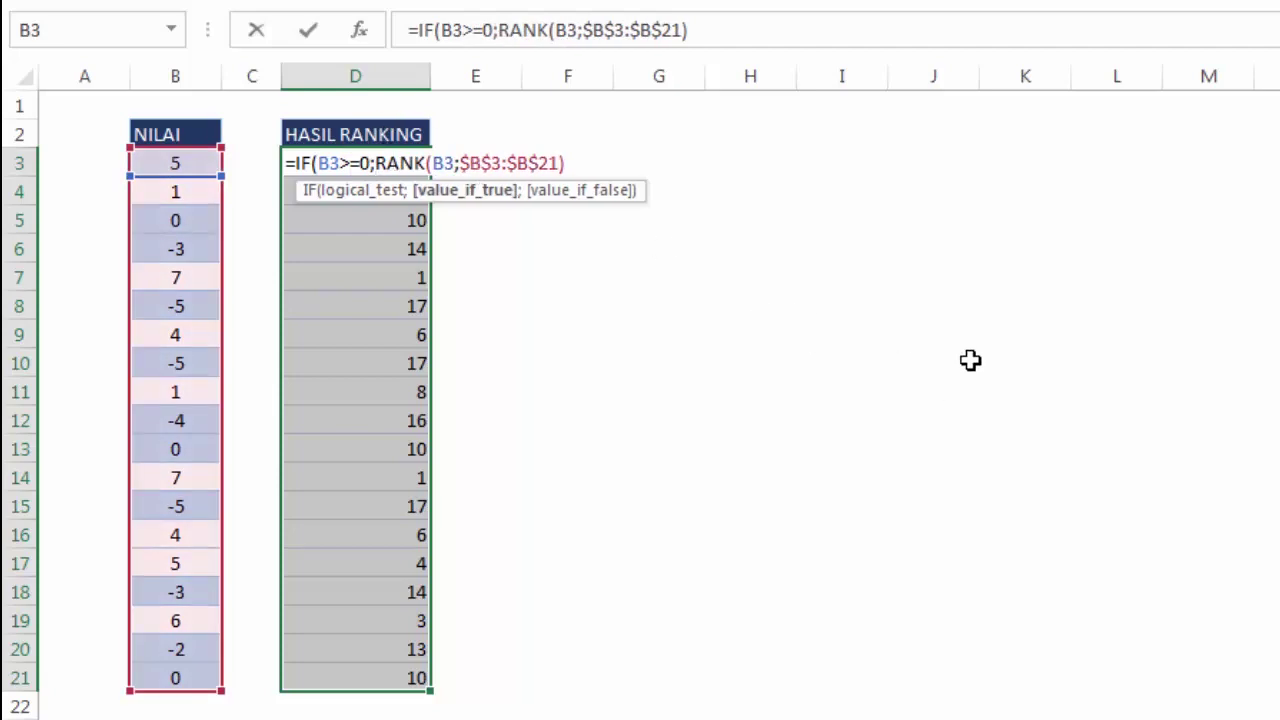
pyautogui.press('Return')
pyautogui.moveTo(970, 362)
pyautogui.mouseDown()
pyautogui.moveTo(822, 312)
pyautogui.moveTo(735, 197)
pyautogui.mouseUp()
pyautogui.click(706, 353)
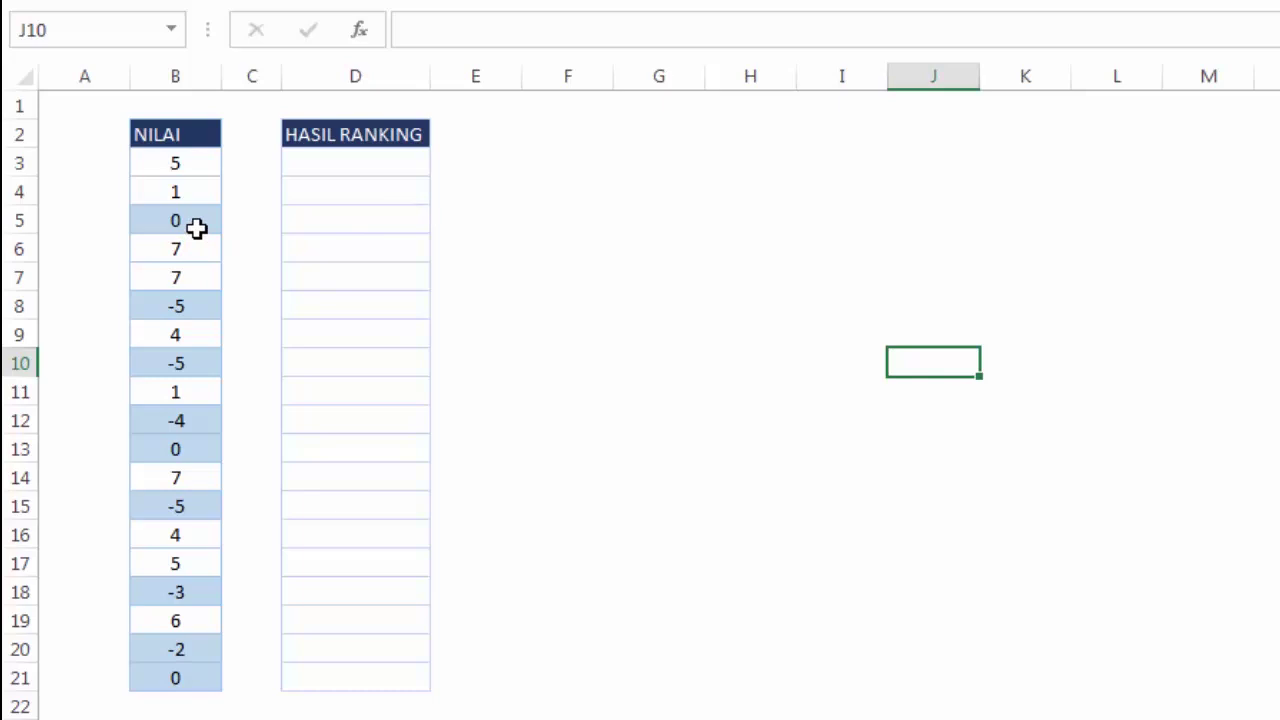
# - Review the NILAI values in B4, B5, B8, B10 and B12, then select B6
pyautogui.click(203, 303)
pyautogui.click(206, 196)
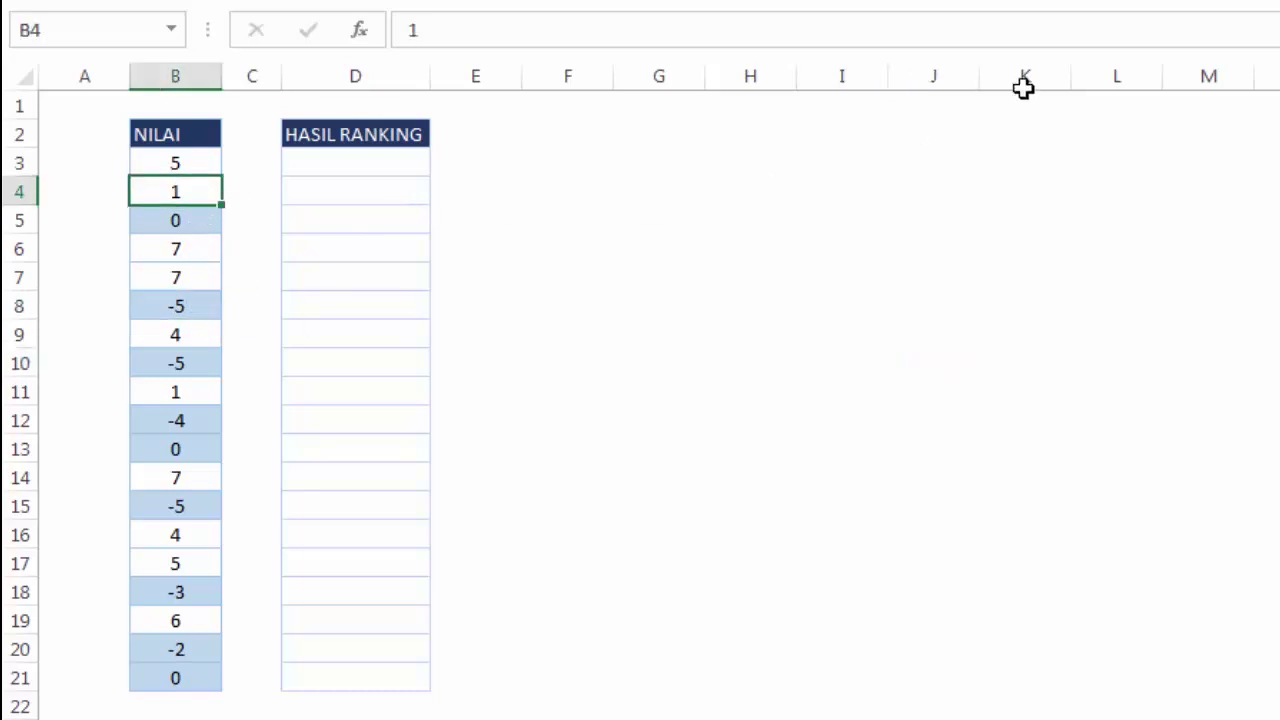
pyautogui.click(209, 220)
pyautogui.click(209, 312)
pyautogui.click(201, 366)
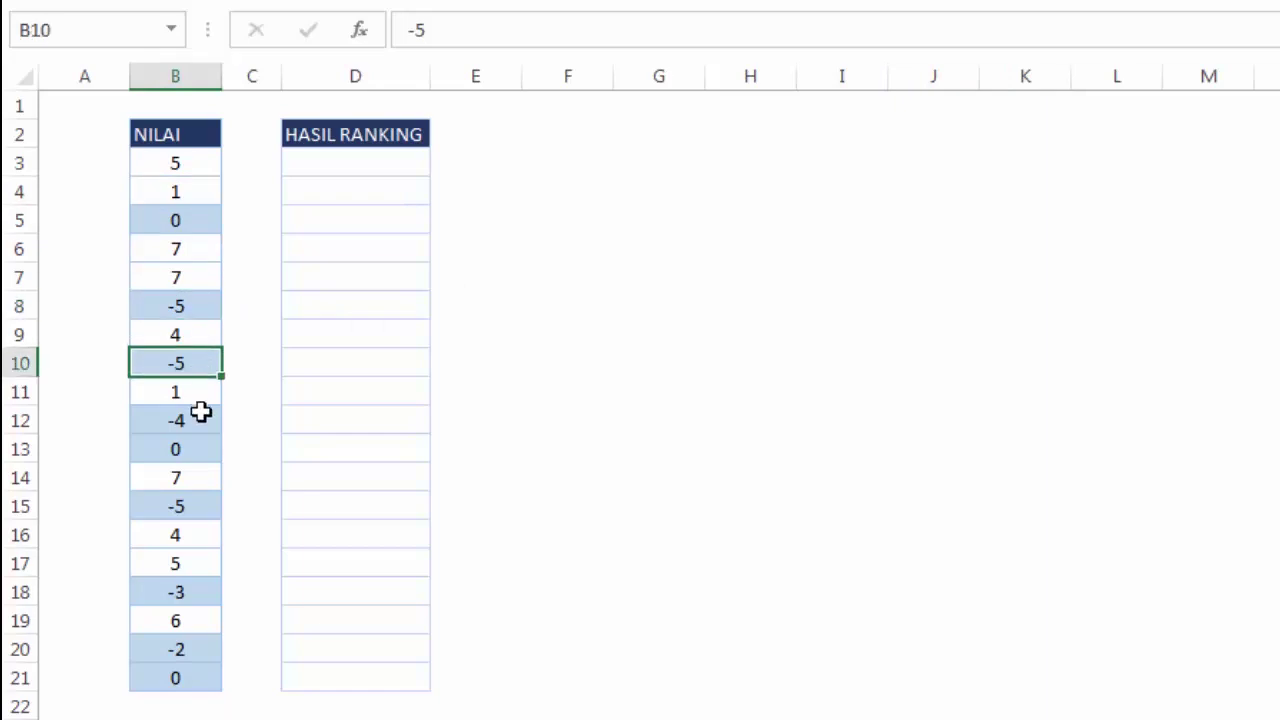
pyautogui.click(203, 414)
pyautogui.click(483, 300)
pyautogui.click(202, 260)
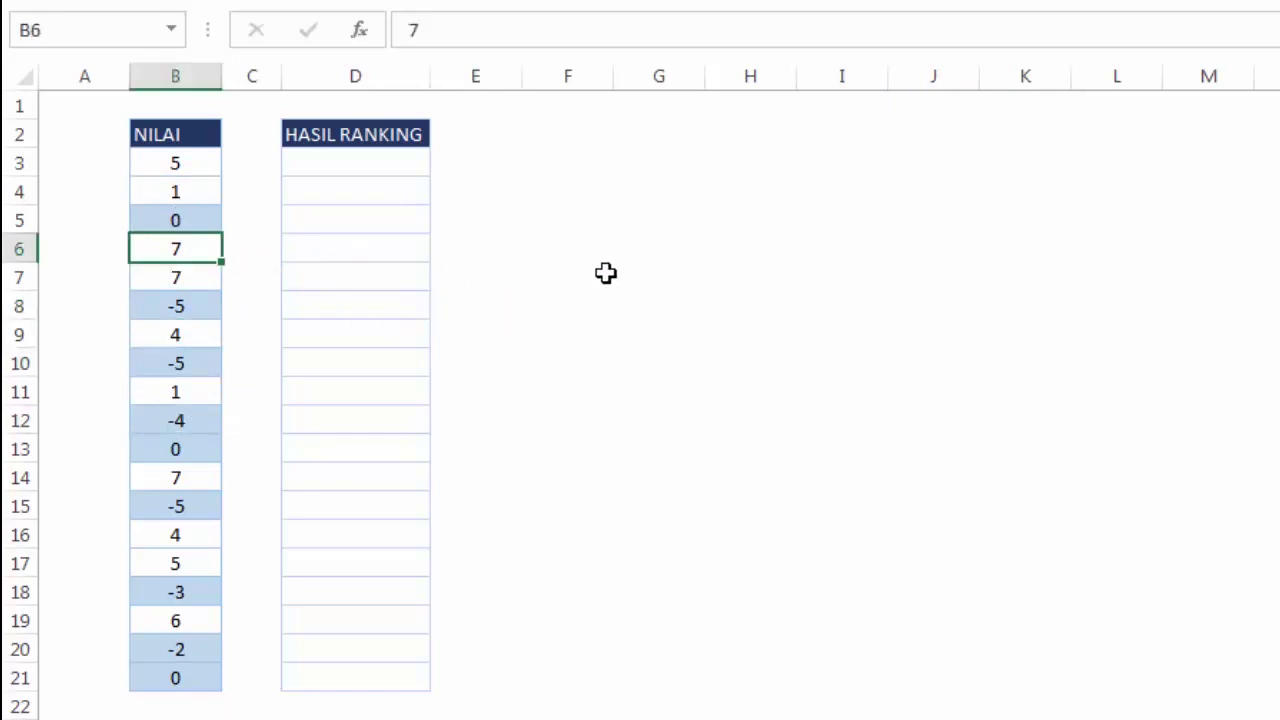
# - Enter -3 as the NILAI value in B6 and recheck it
pyautogui.write('-3')
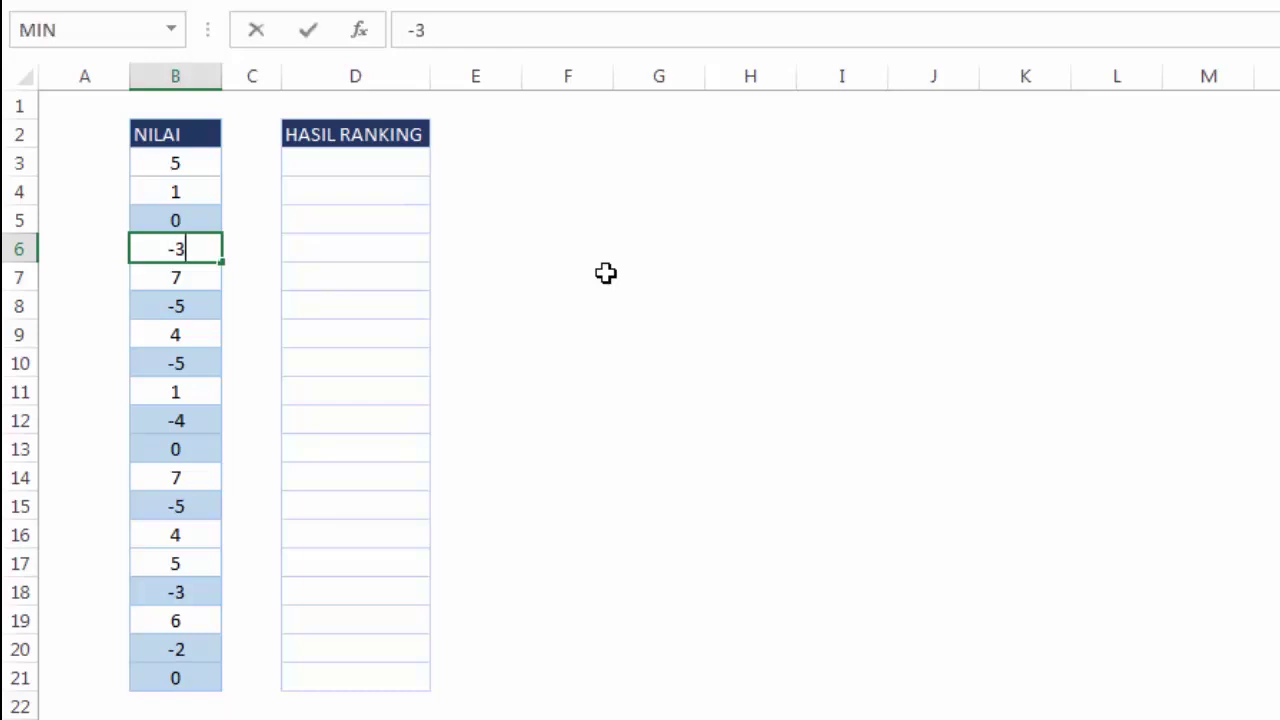
pyautogui.press('Return')
pyautogui.click(606, 273)
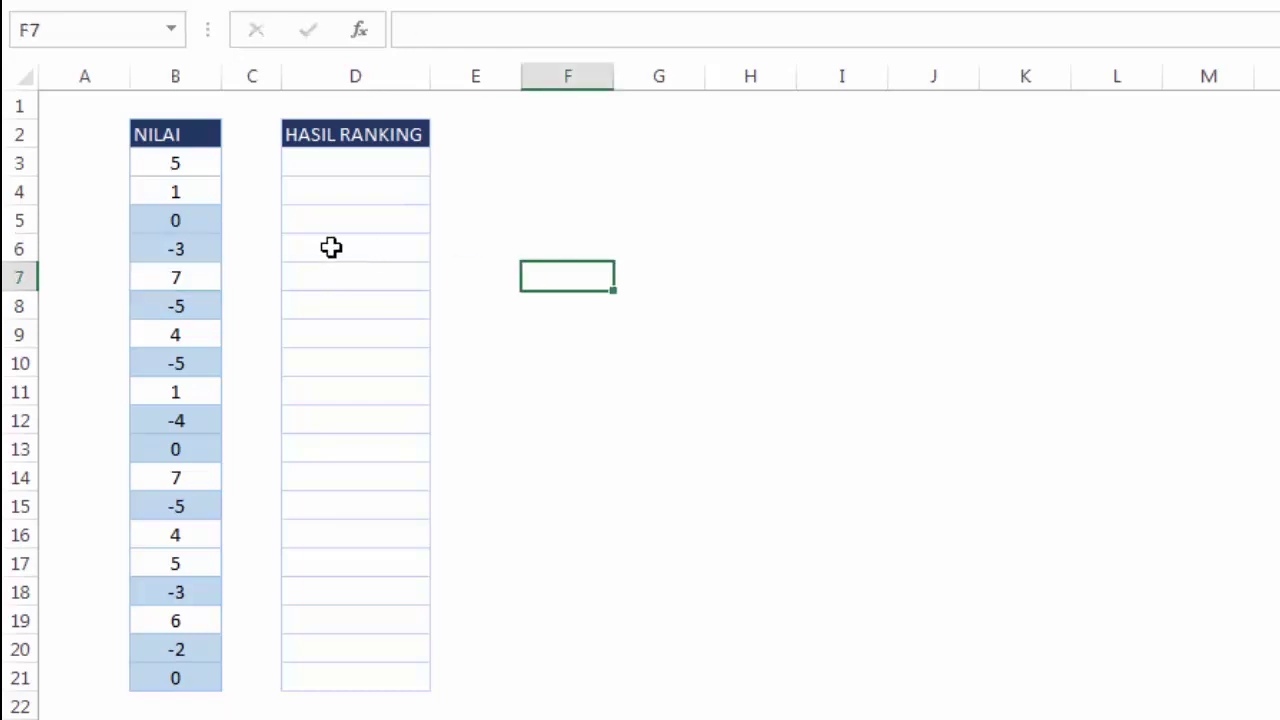
pyautogui.click(175, 245)
pyautogui.click(720, 360)
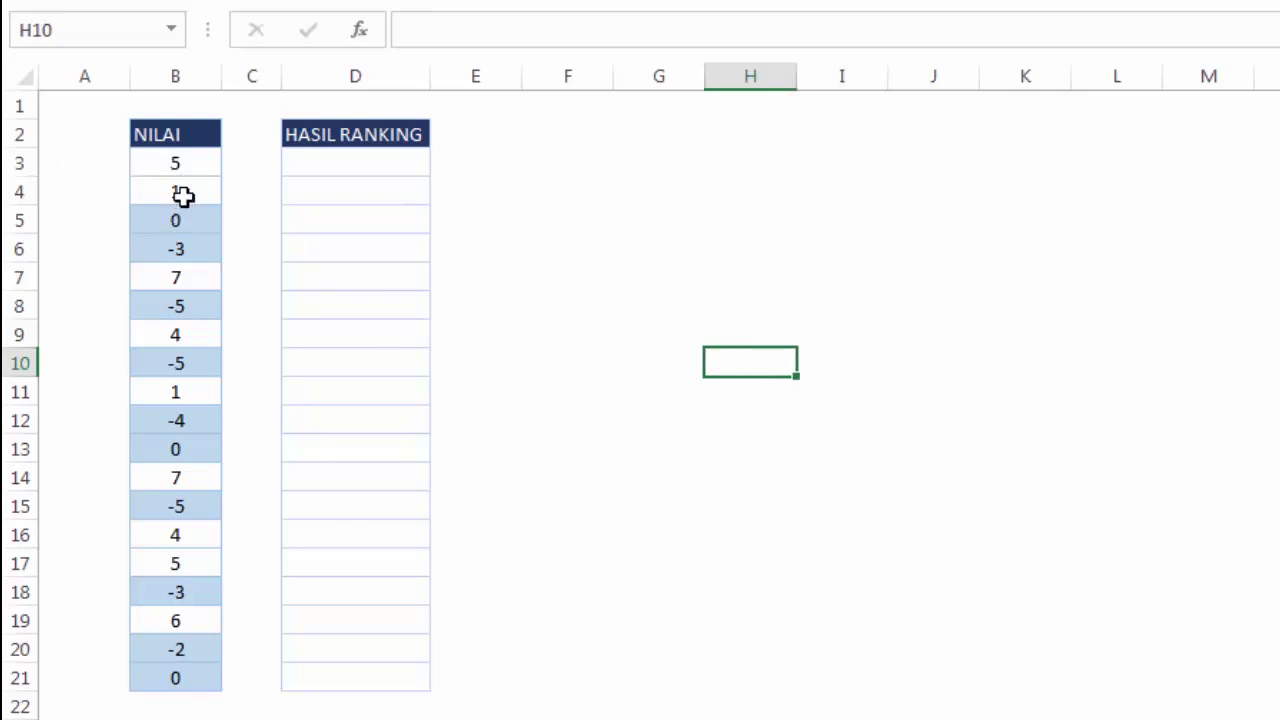
# - Select the positive NILAI values in B3, B4, B7, B9, B11, B14, B16, B17 and B19, then pick D3
pyautogui.moveTo(193, 162); pyautogui.dragTo(194, 186)
pyautogui.click(186, 277)
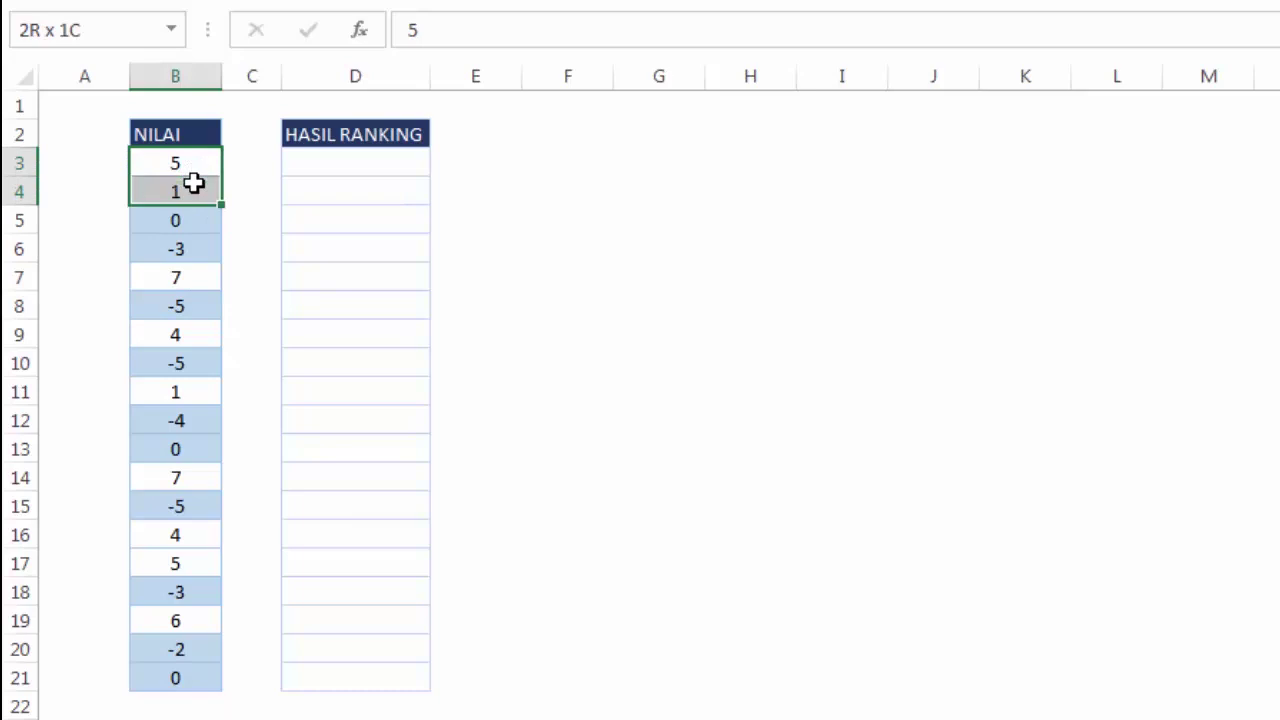
pyautogui.keyDown('ctrl'); pyautogui.click(186, 277); pyautogui.keyUp('ctrl')
pyautogui.keyDown('ctrl'); pyautogui.click(193, 340); pyautogui.keyUp('ctrl')
pyautogui.keyDown('ctrl'); pyautogui.click(202, 391); pyautogui.keyUp('ctrl')
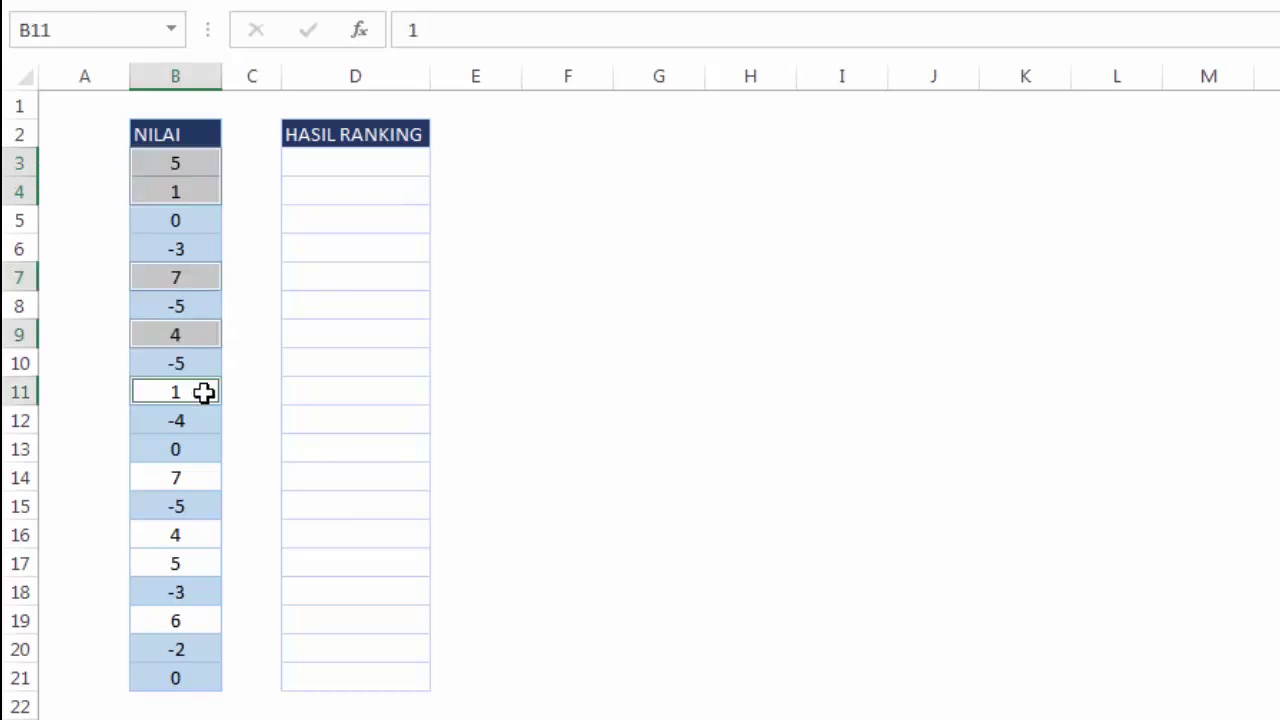
pyautogui.keyDown('ctrl'); pyautogui.click(200, 482); pyautogui.keyUp('ctrl')
pyautogui.keyDown('ctrl'); pyautogui.click(189, 533); pyautogui.keyUp('ctrl')
pyautogui.keyDown('ctrl'); pyautogui.click(181, 563); pyautogui.keyUp('ctrl')
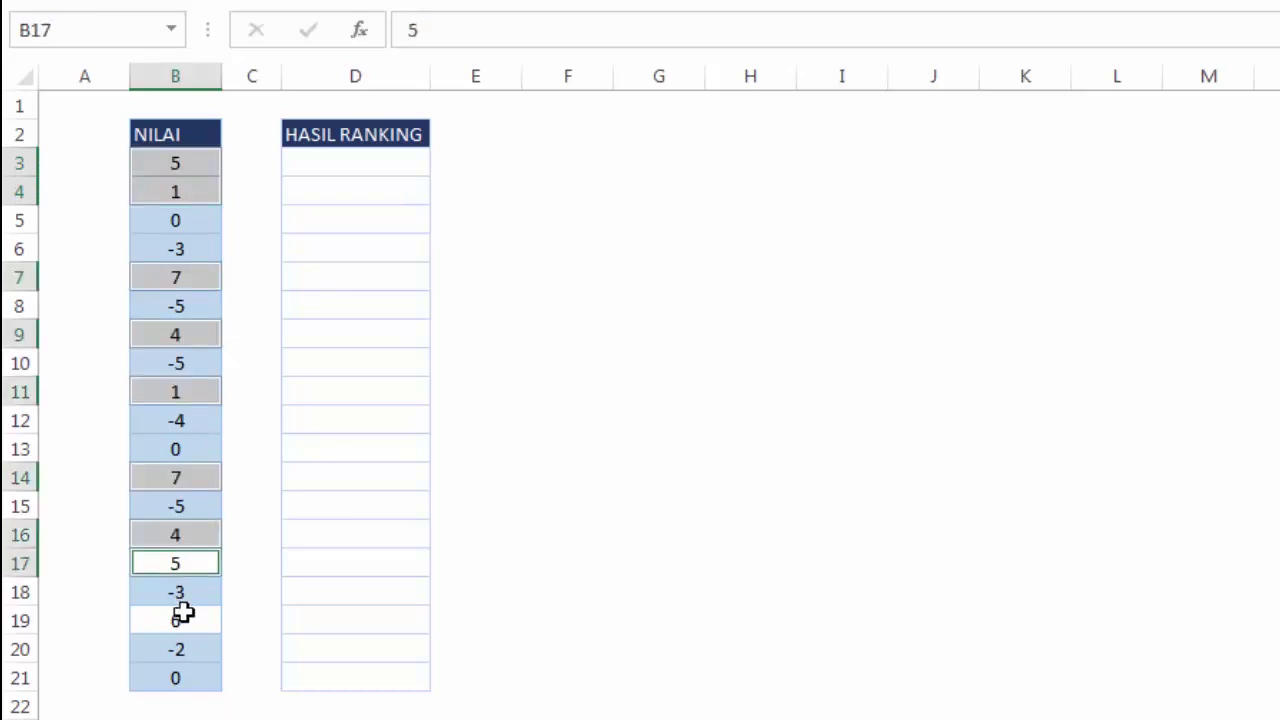
pyautogui.keyDown('ctrl'); pyautogui.click(178, 619); pyautogui.keyUp('ctrl')
pyautogui.click(467, 410)
pyautogui.click(380, 160)
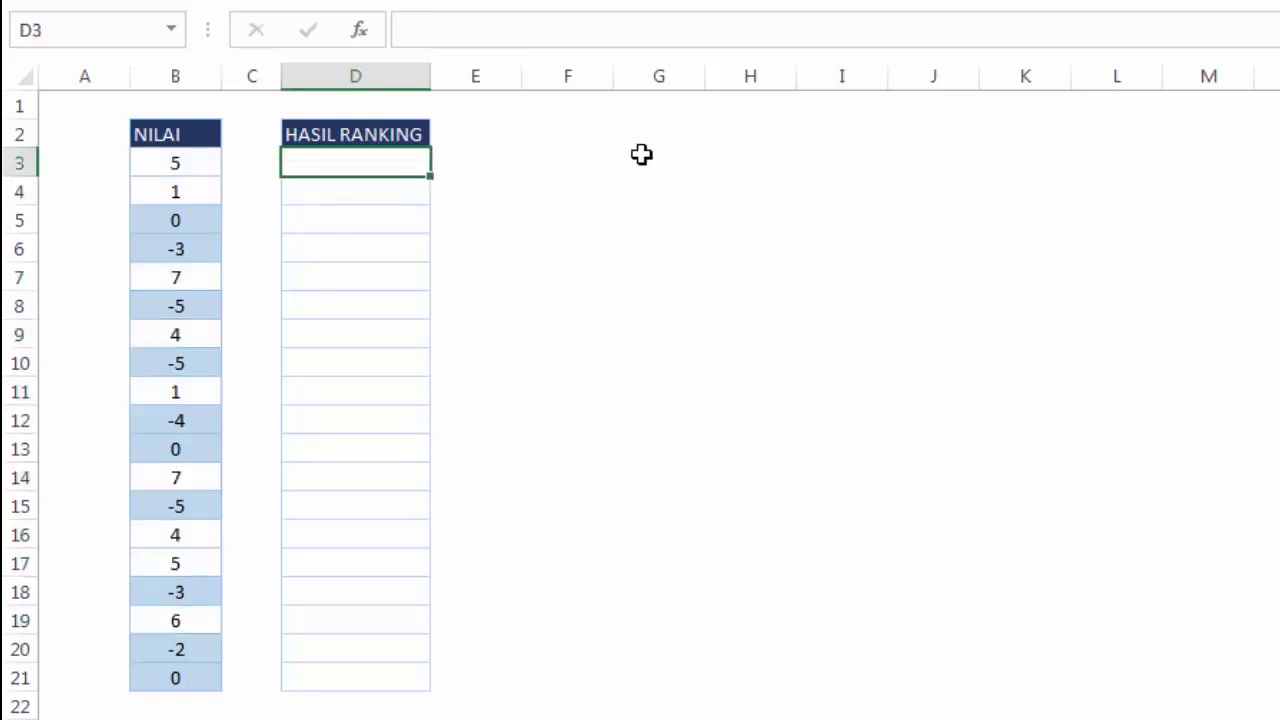
# - Enter =RANK(B3;$B$3:$B$21) in D3, giving rank 4
pyautogui.write('=rank')
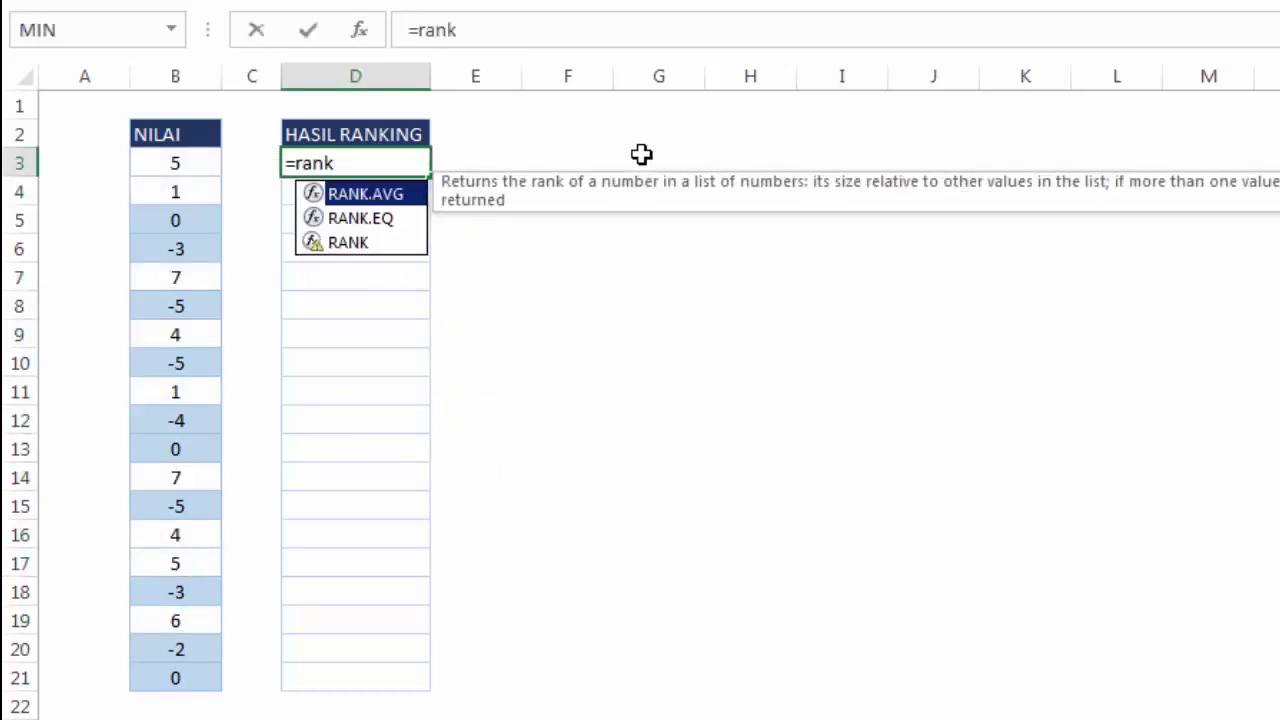
pyautogui.press('Down')
pyautogui.press('Down')
pyautogui.press('Tab')
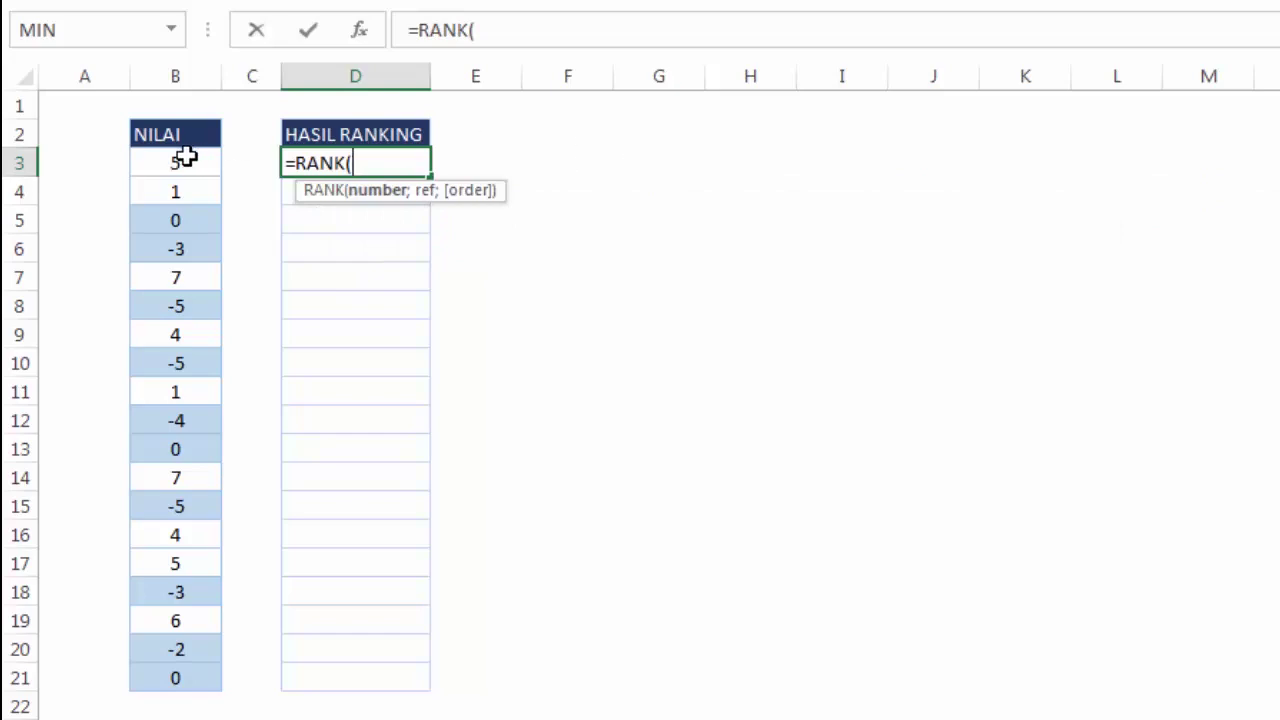
pyautogui.click(181, 158)
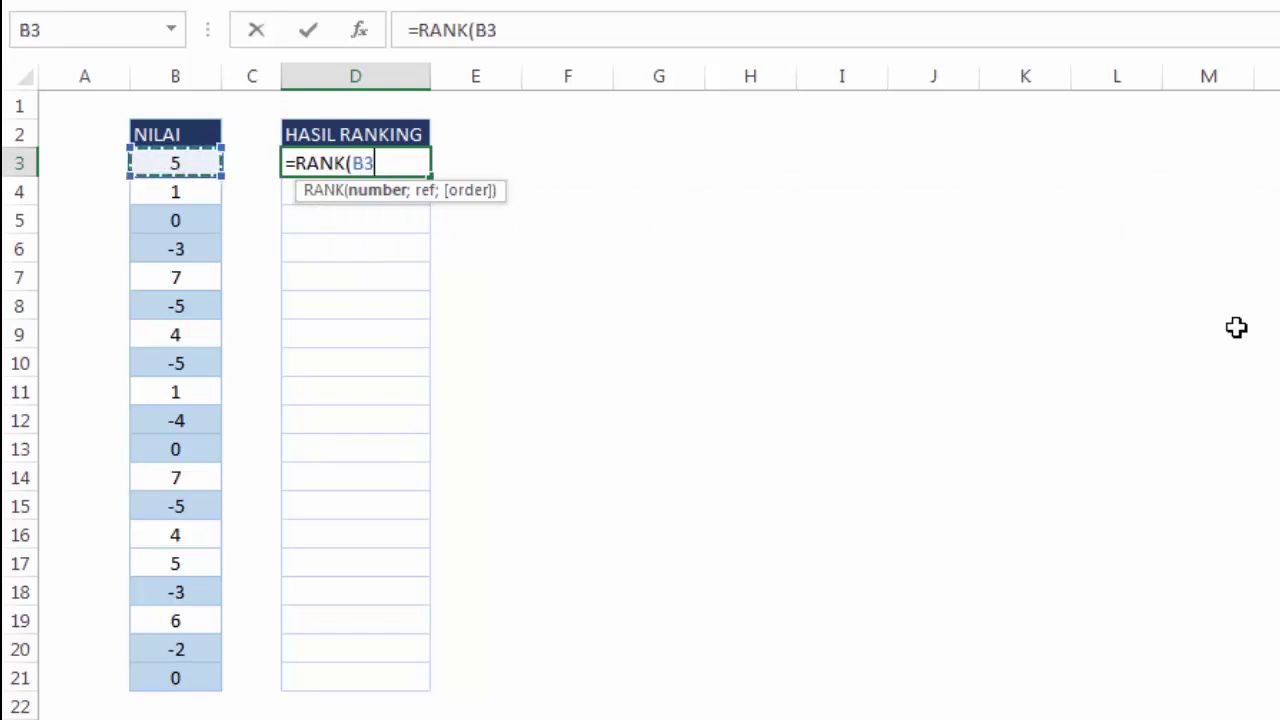
pyautogui.write(';')
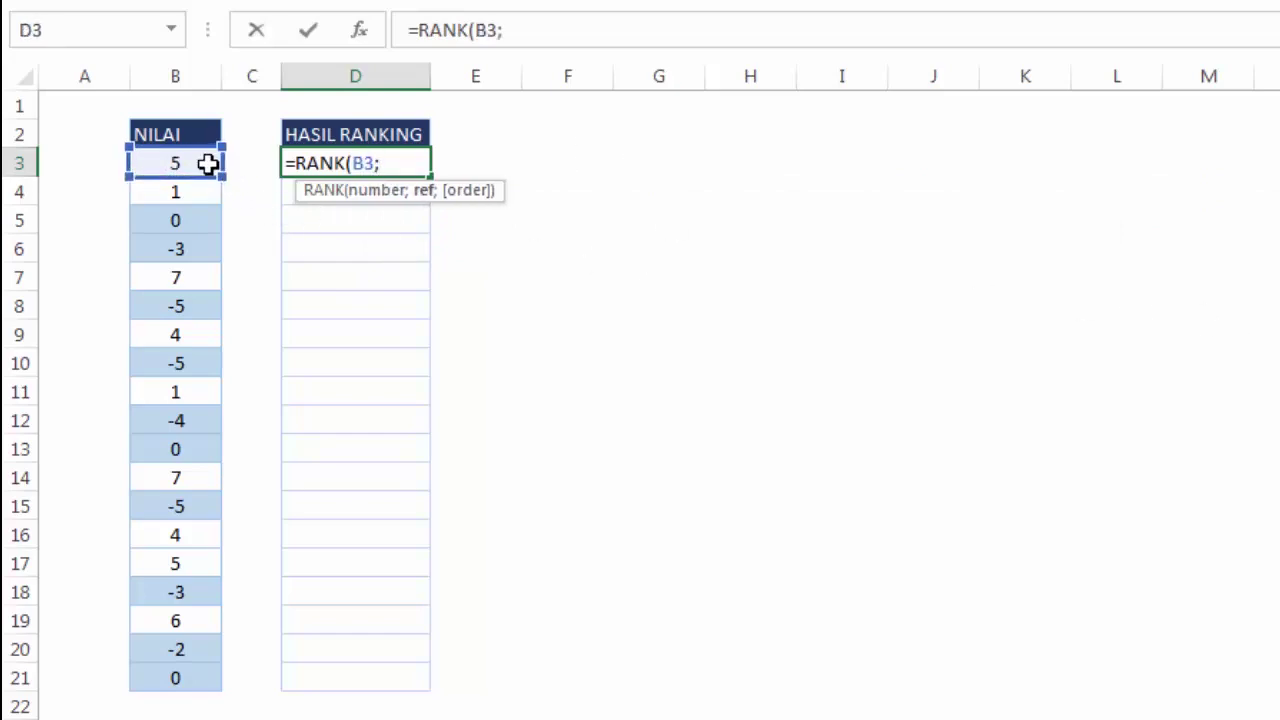
pyautogui.moveTo(209, 163); pyautogui.dragTo(197, 677)
pyautogui.press('F4')
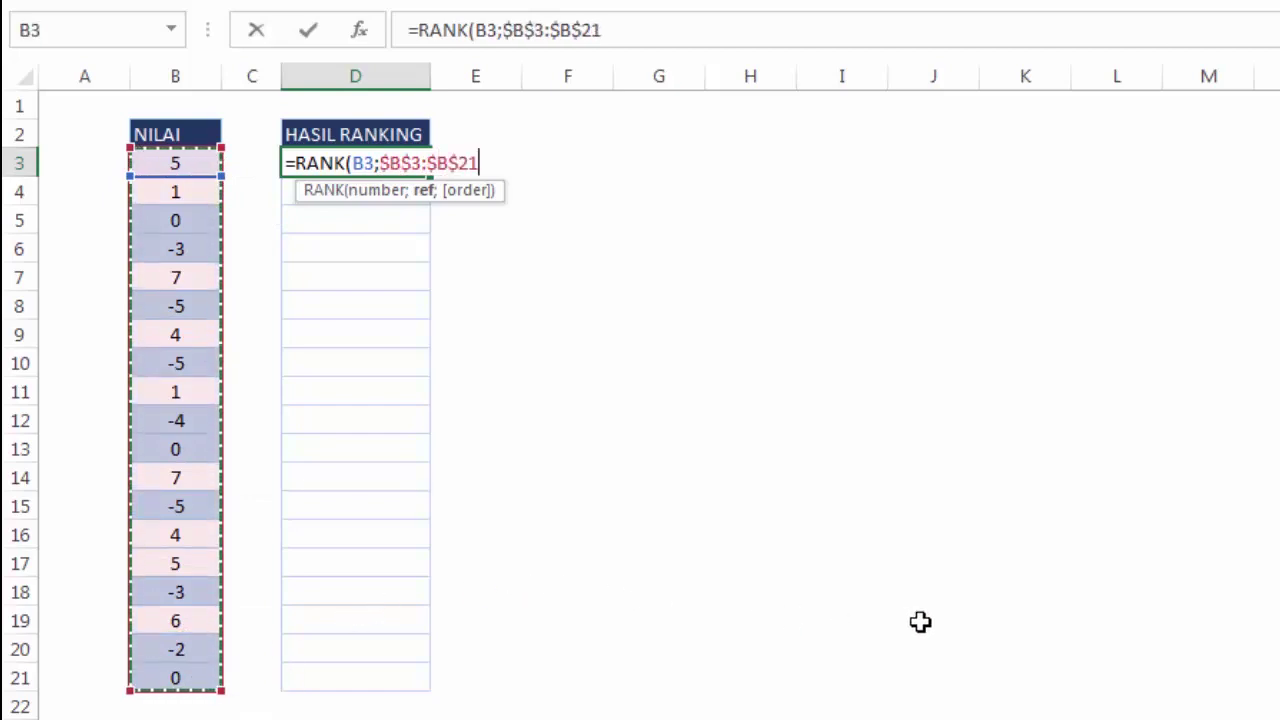
pyautogui.press('Return')
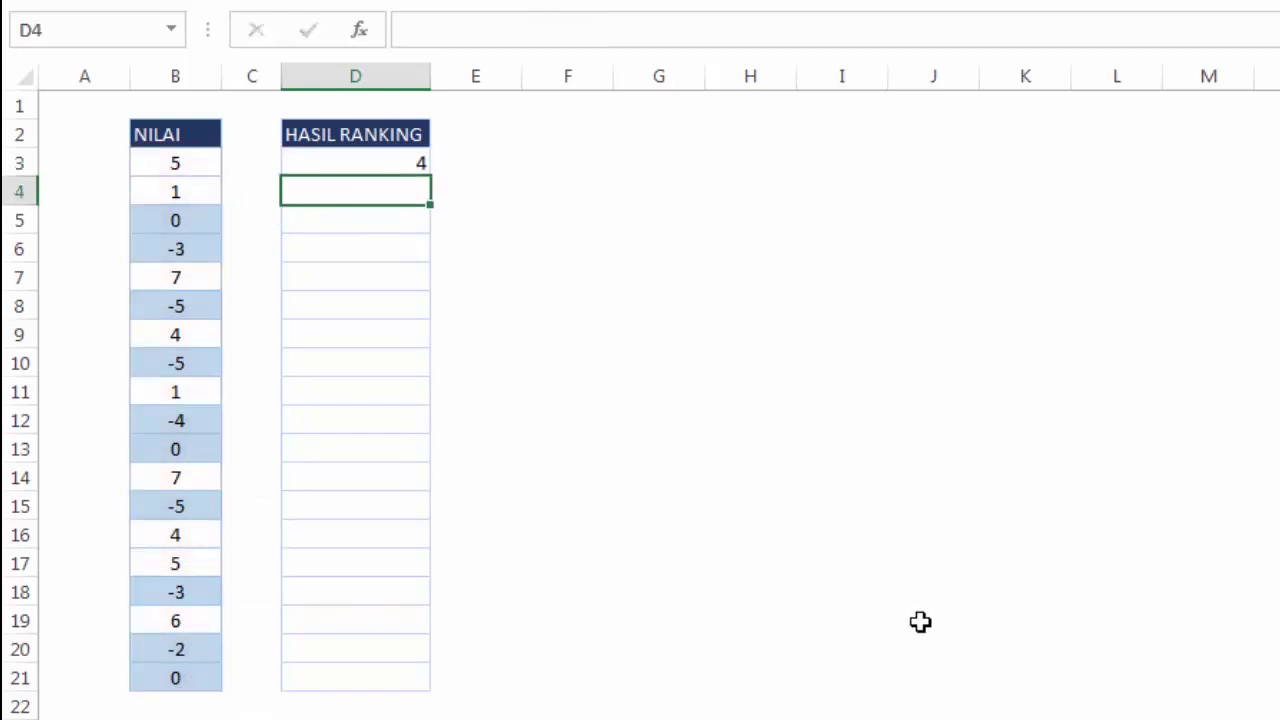
# - Check D3's formula against the B3:B21 list and drag it down to row 21
pyautogui.click(405, 158)
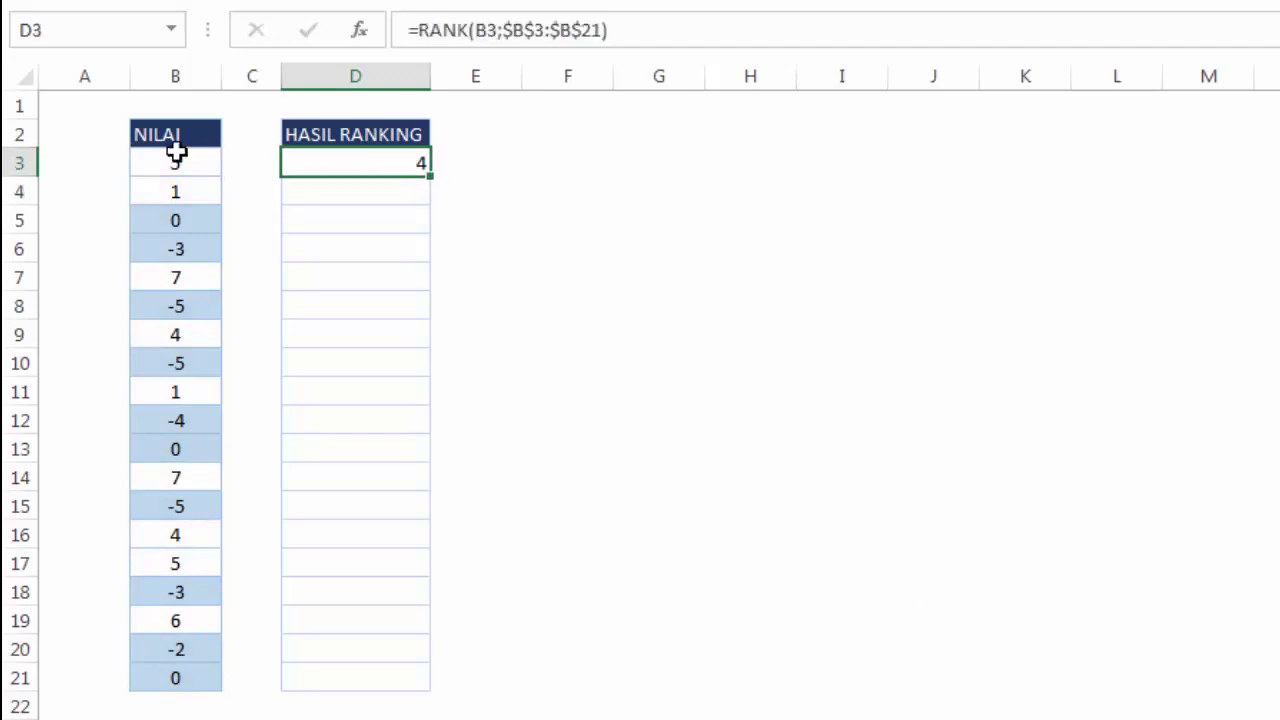
pyautogui.click(180, 155)
pyautogui.moveTo(197, 170); pyautogui.dragTo(200, 680)
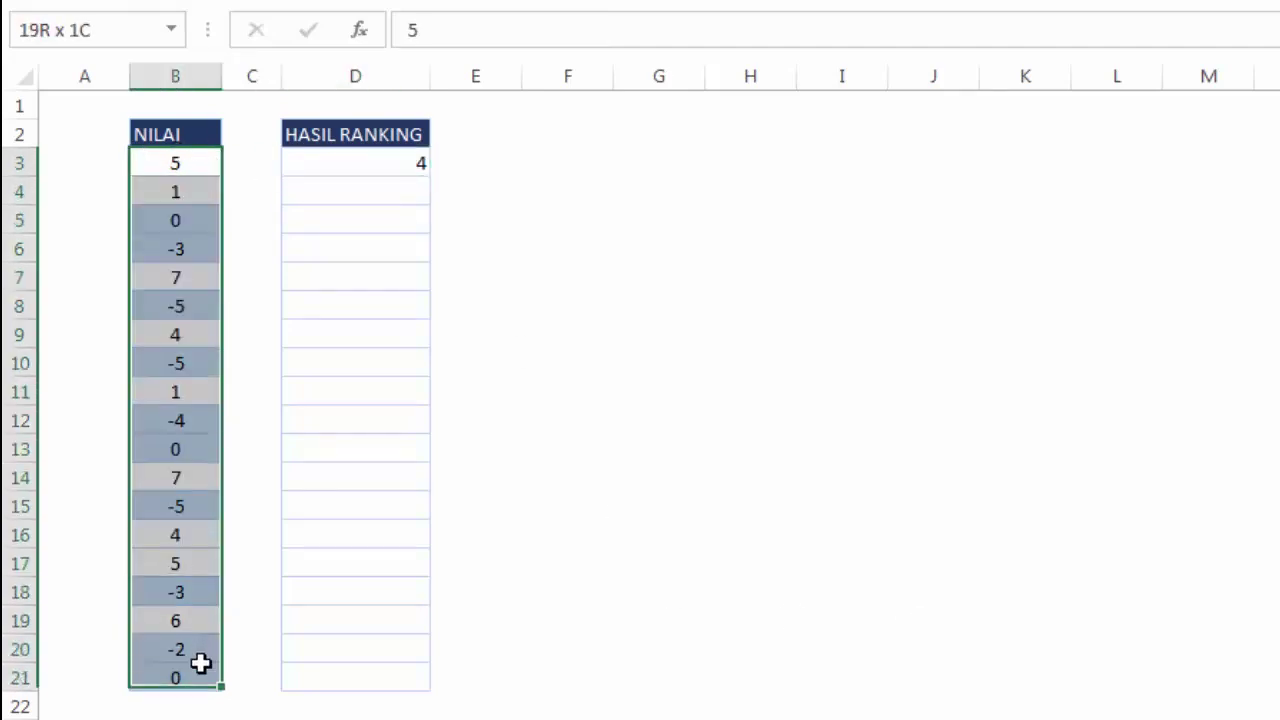
pyautogui.click(408, 158)
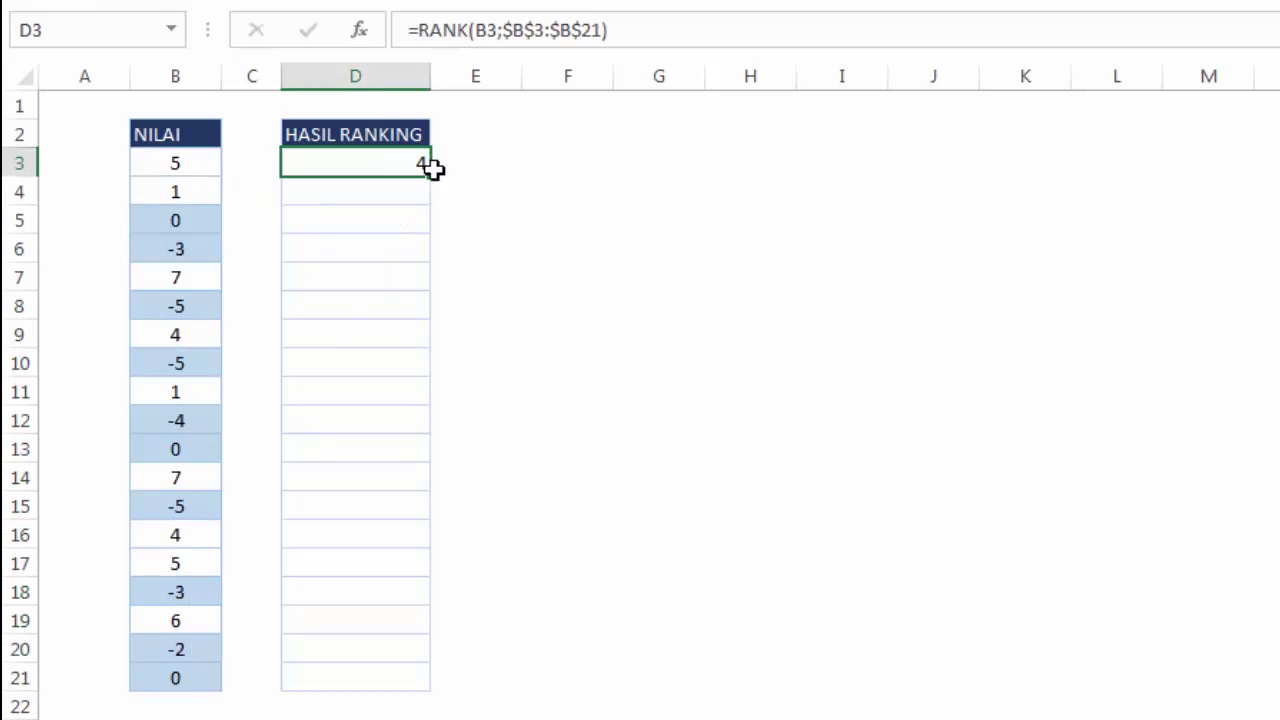
pyautogui.click(431, 166)
pyautogui.click(418, 167)
pyautogui.moveTo(424, 168); pyautogui.dragTo(417, 697)
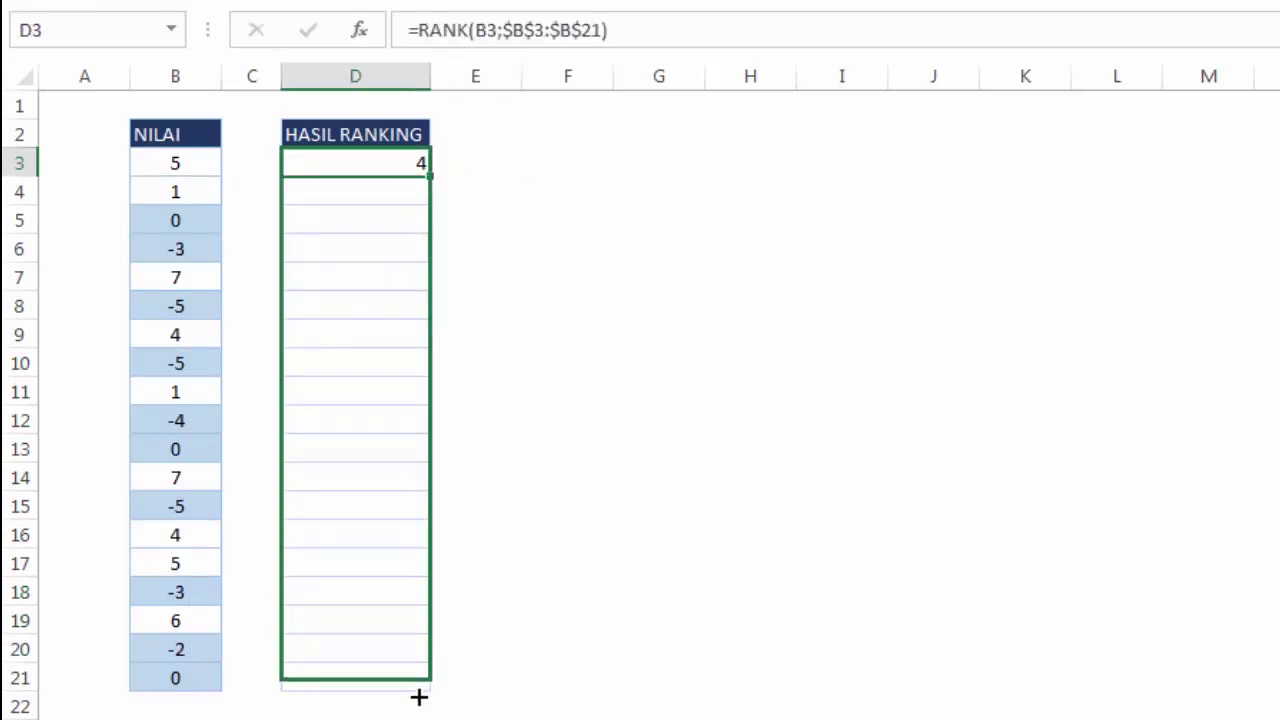
# - Inspect the copied rank formula in row 10 and select D3:D21
pyautogui.click(657, 482)
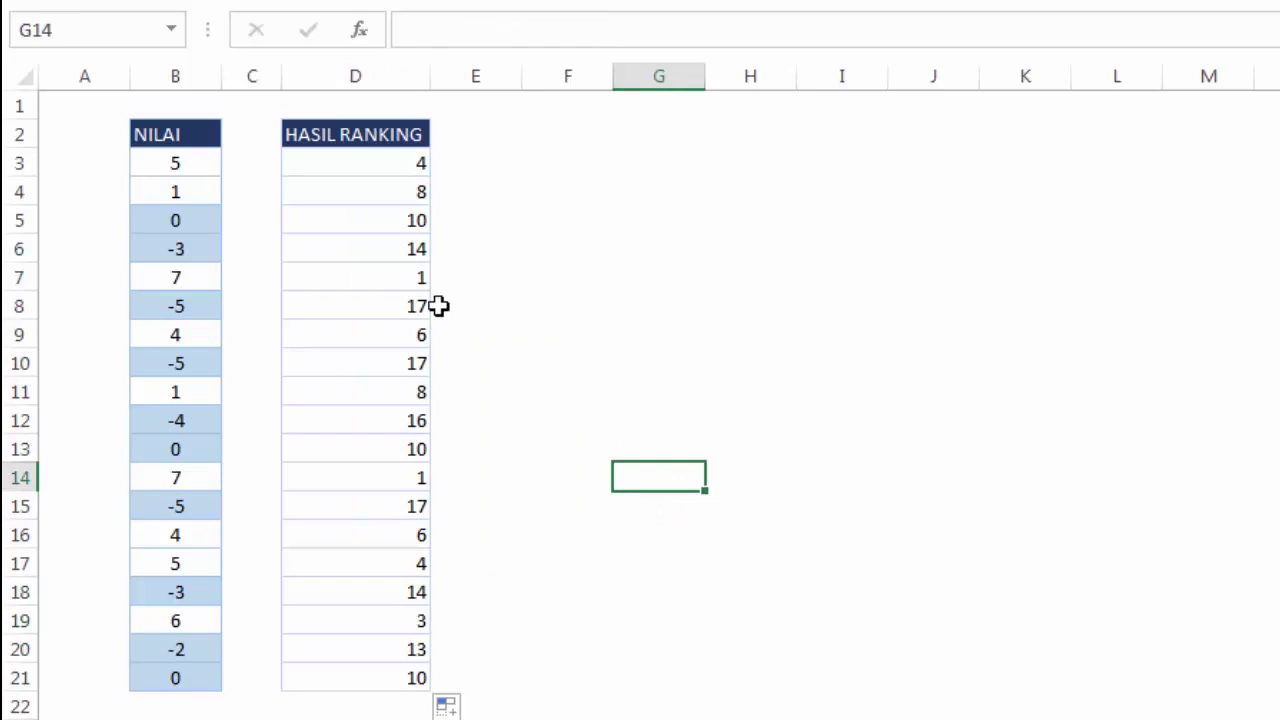
pyautogui.click(427, 370)
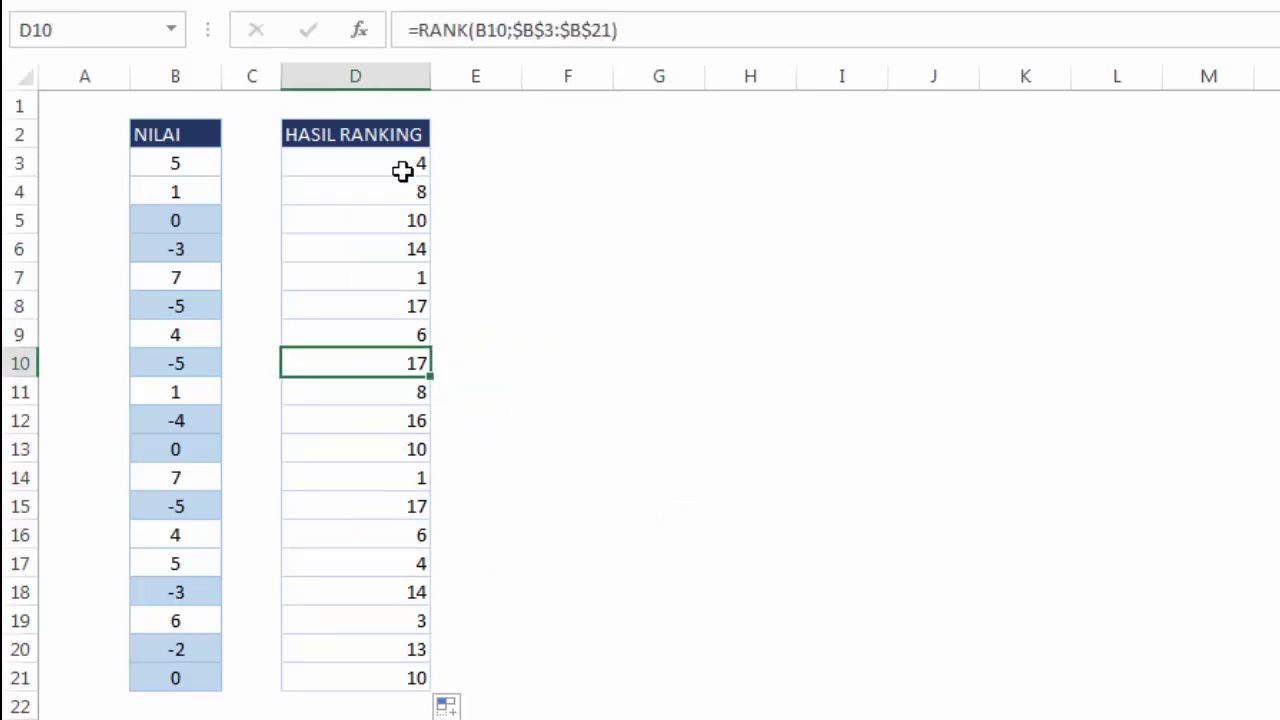
pyautogui.moveTo(410, 165); pyautogui.dragTo(411, 676)
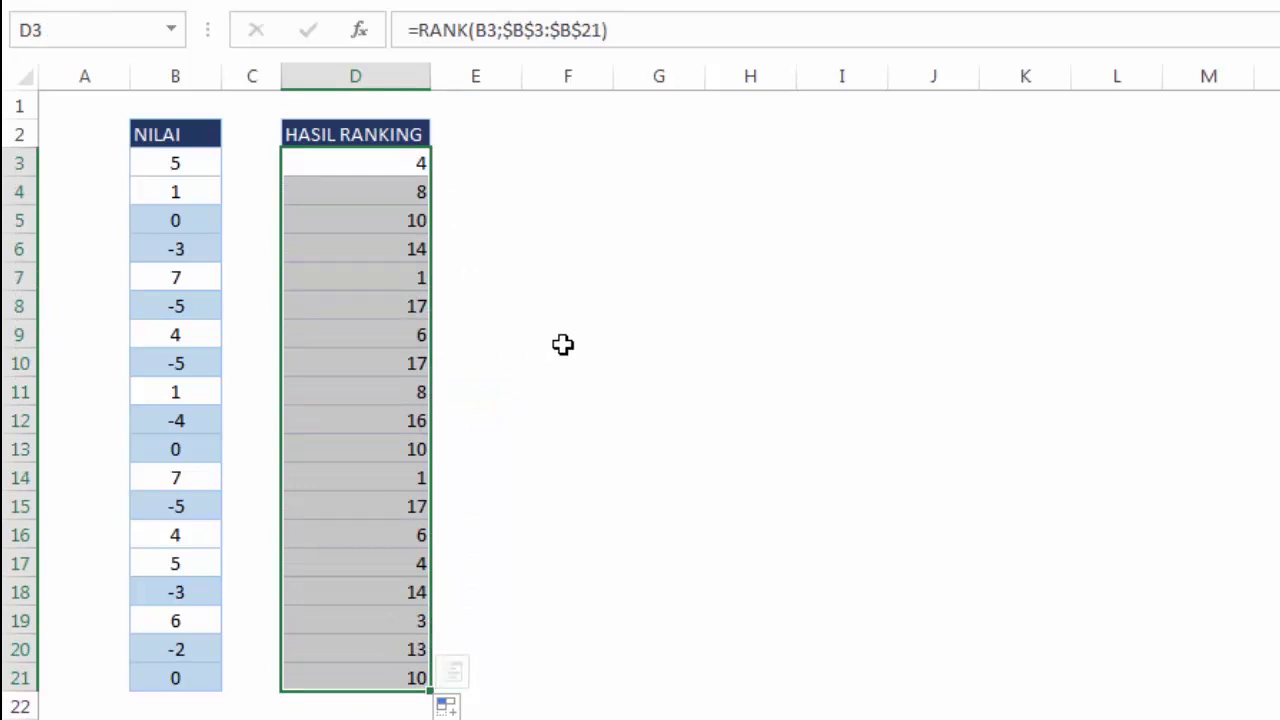
# - Edit D3 to =IF(B3>=0;RANK(…)) and commit it to D3:D21 with Ctrl+Enter
pyautogui.press('F2')
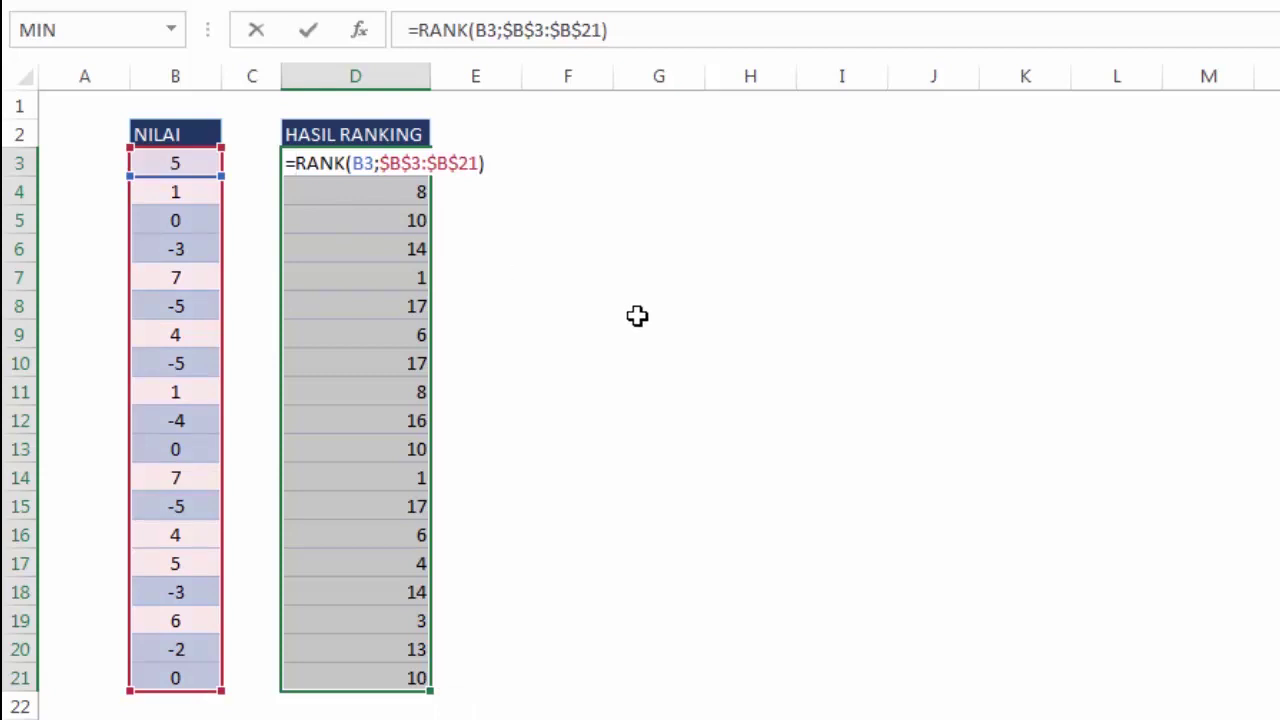
pyautogui.write('i')
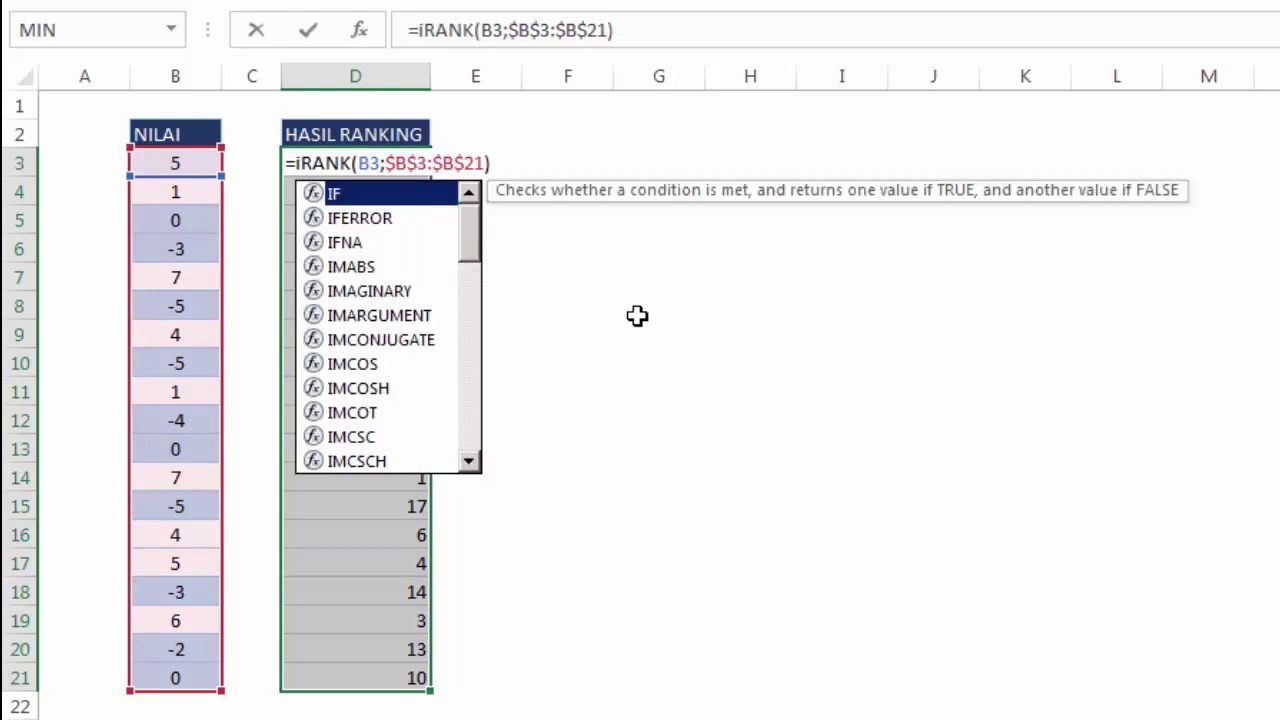
pyautogui.write('f')
pyautogui.press('Tab')
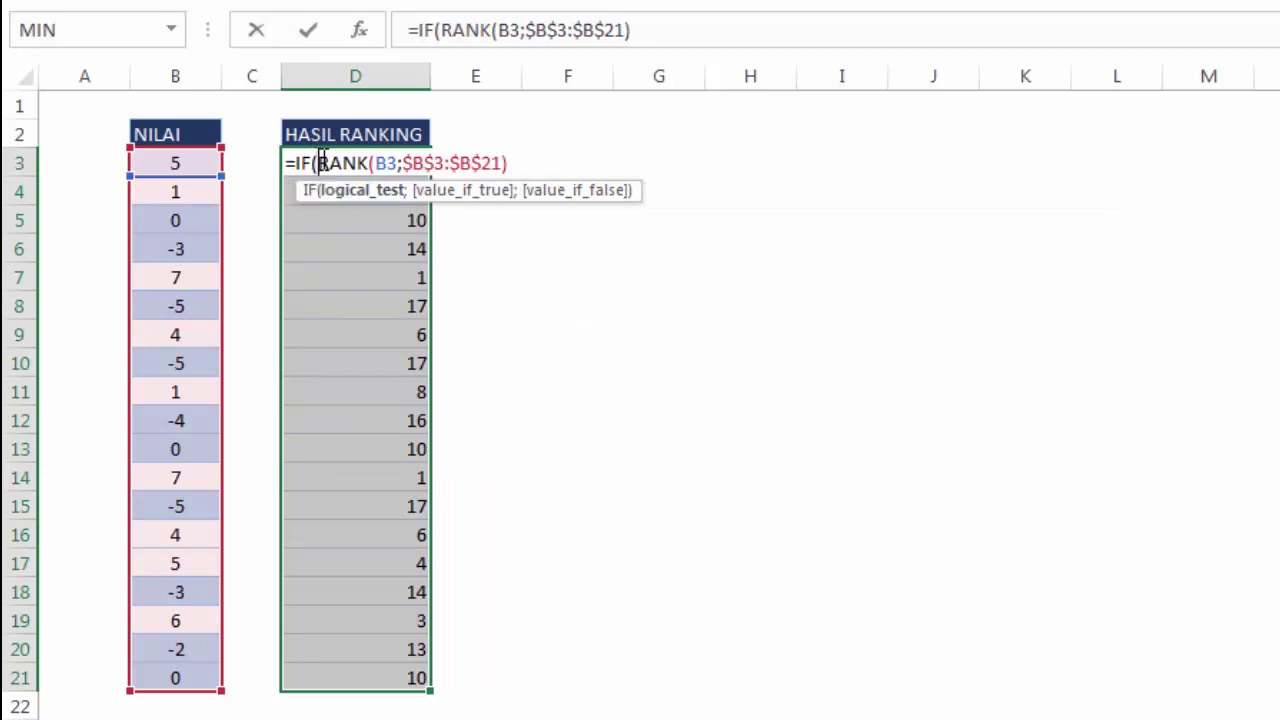
pyautogui.click(182, 163)
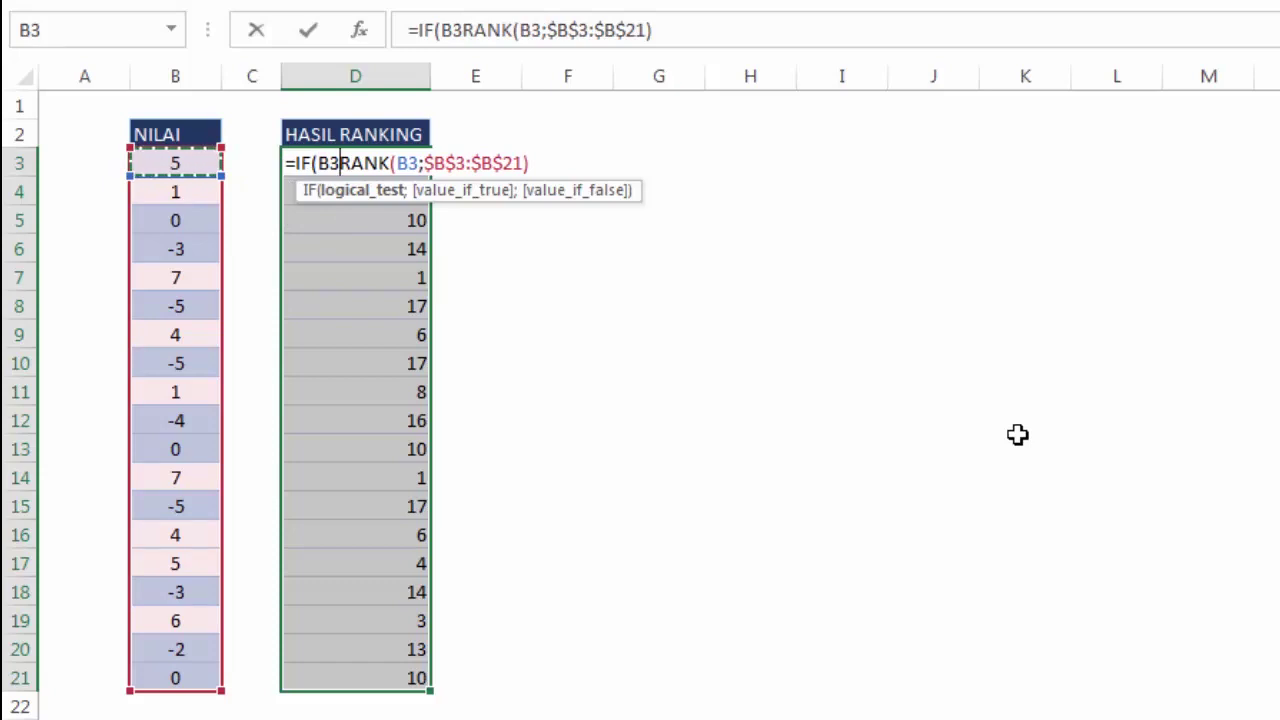
pyautogui.write('>')
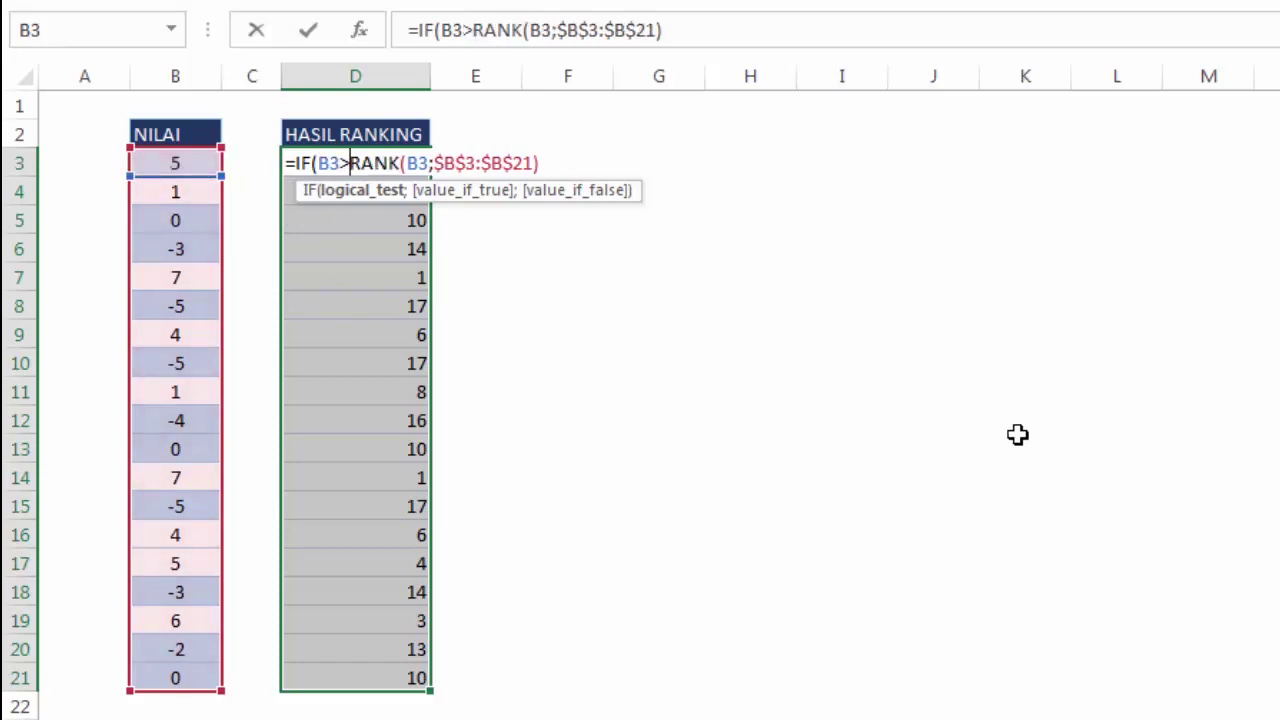
pyautogui.write('=0;')
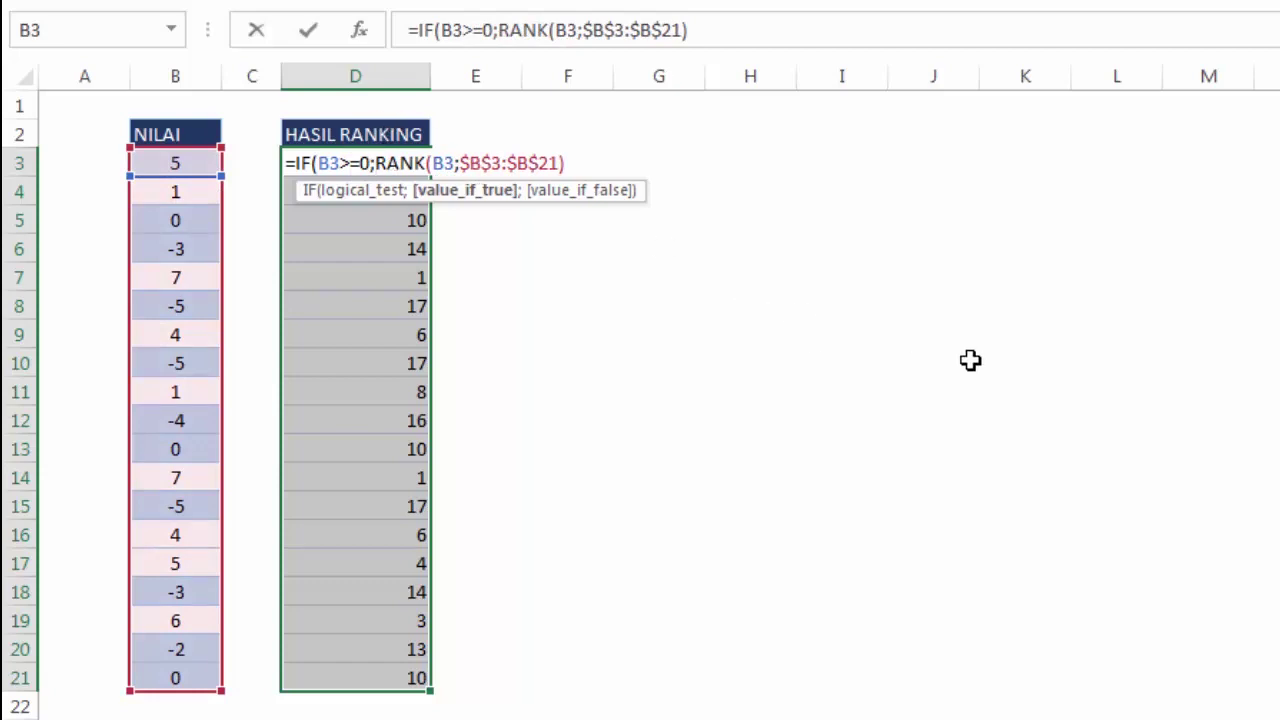
pyautogui.hotkey('ctrl', 'Return')
# - Accept Excel's corrected IF/RANK formula so negative NILAI values show FALSE
pyautogui.moveTo(974, 362); pyautogui.dragTo(735, 197)
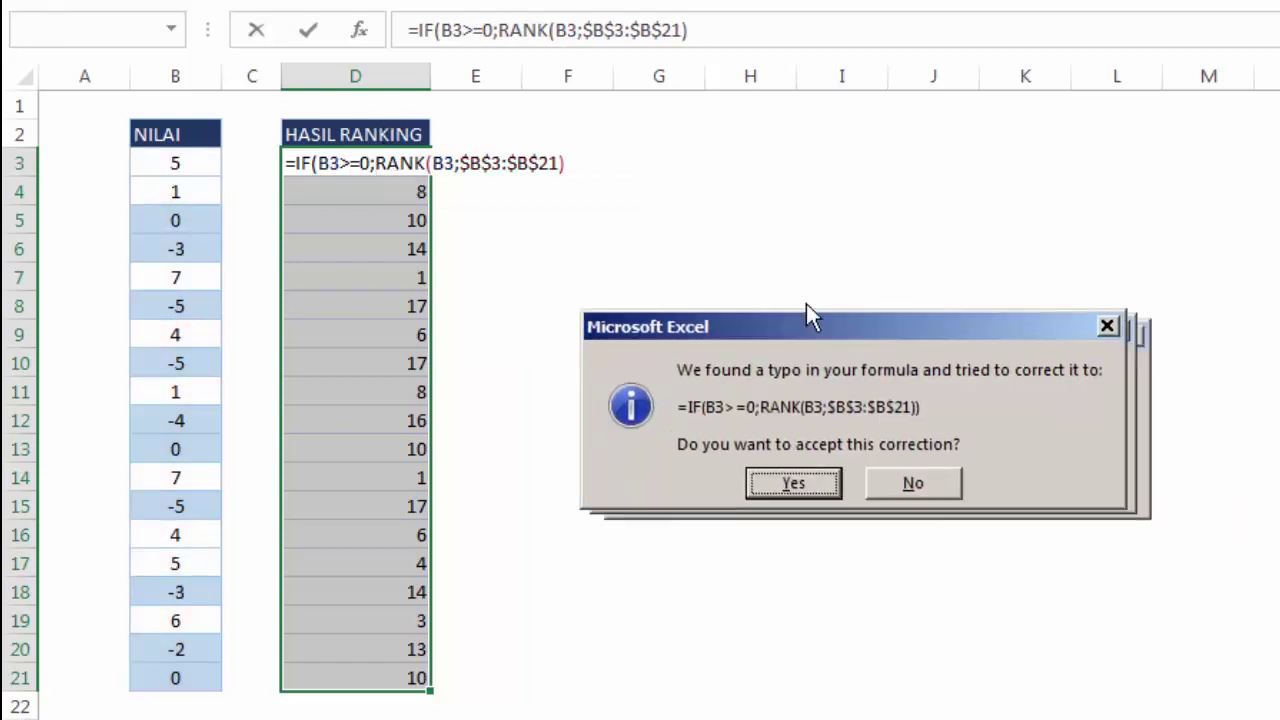
pyautogui.click(705, 352)
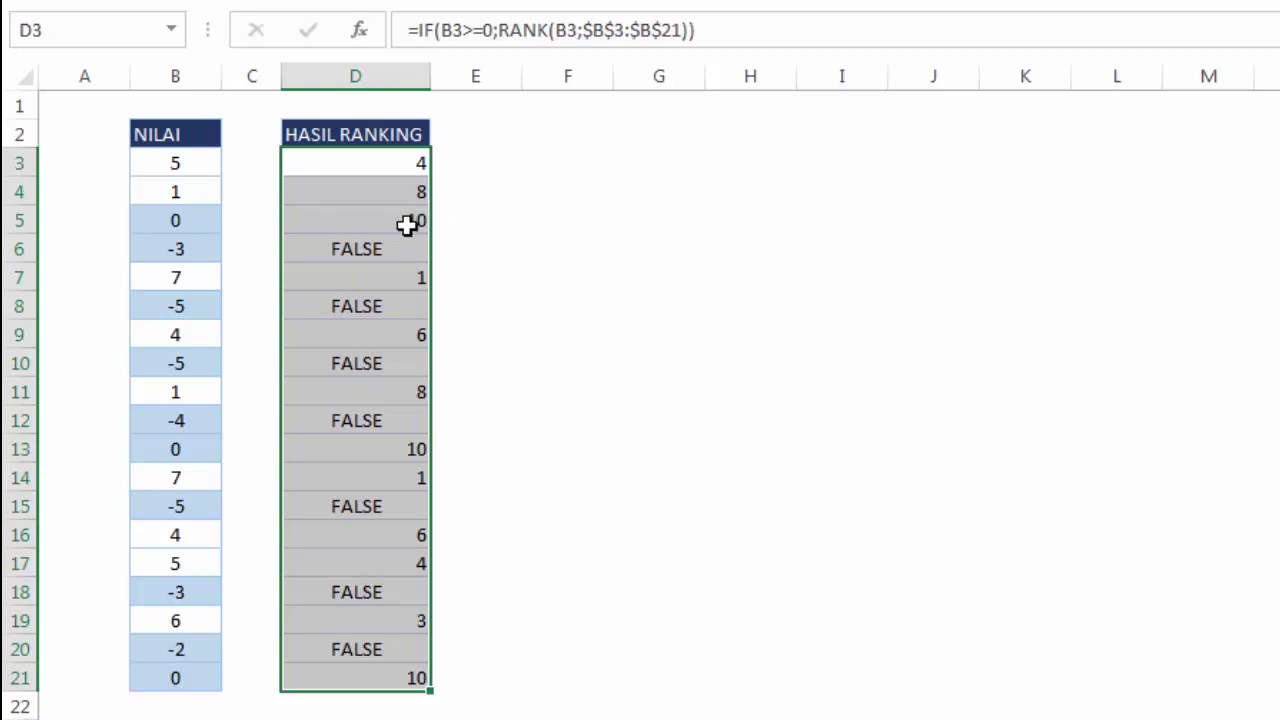
pyautogui.press('F2')
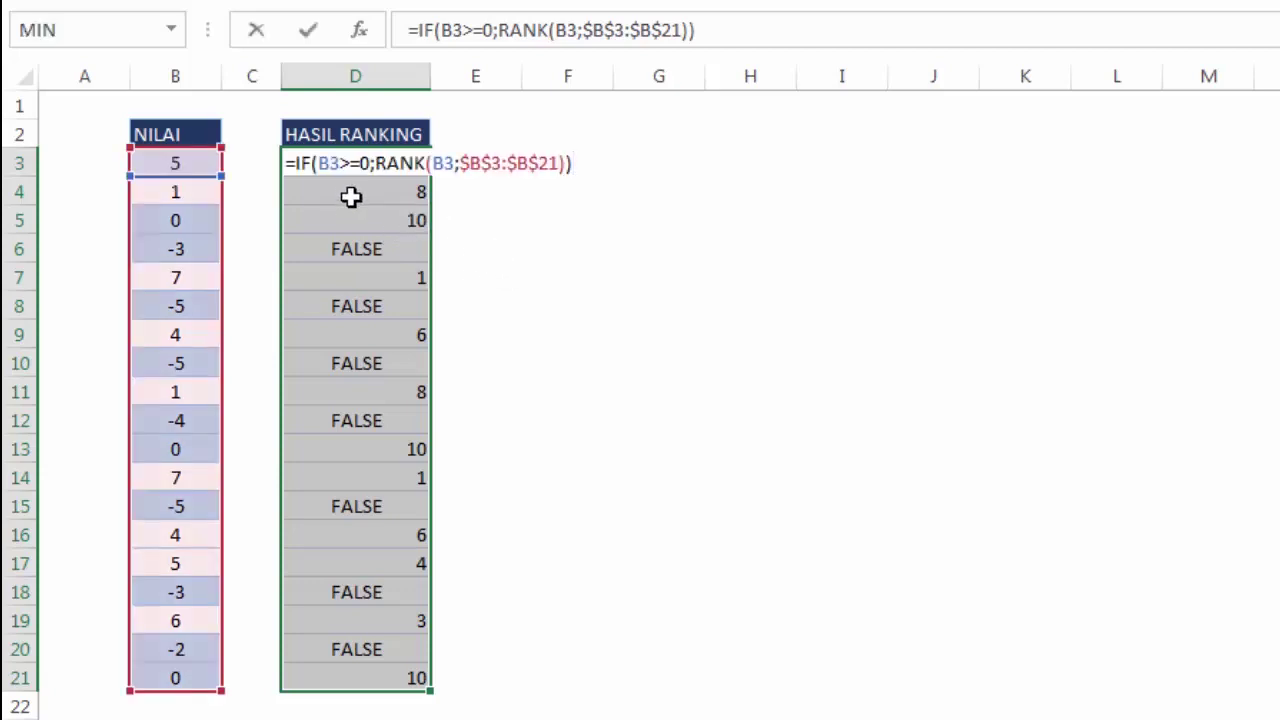
# - Change the IF condition from B3>=0 to B3>0 across D3:D21
pyautogui.click(361, 165)
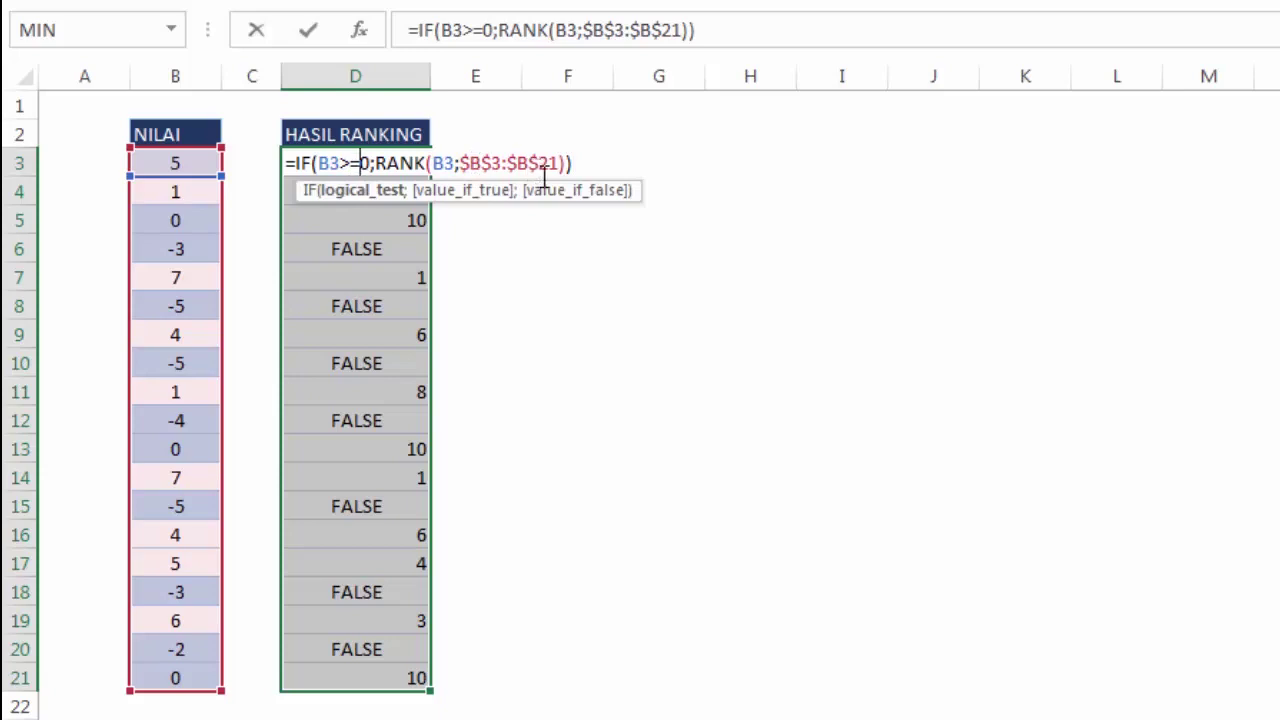
pyautogui.press('BackSpace')
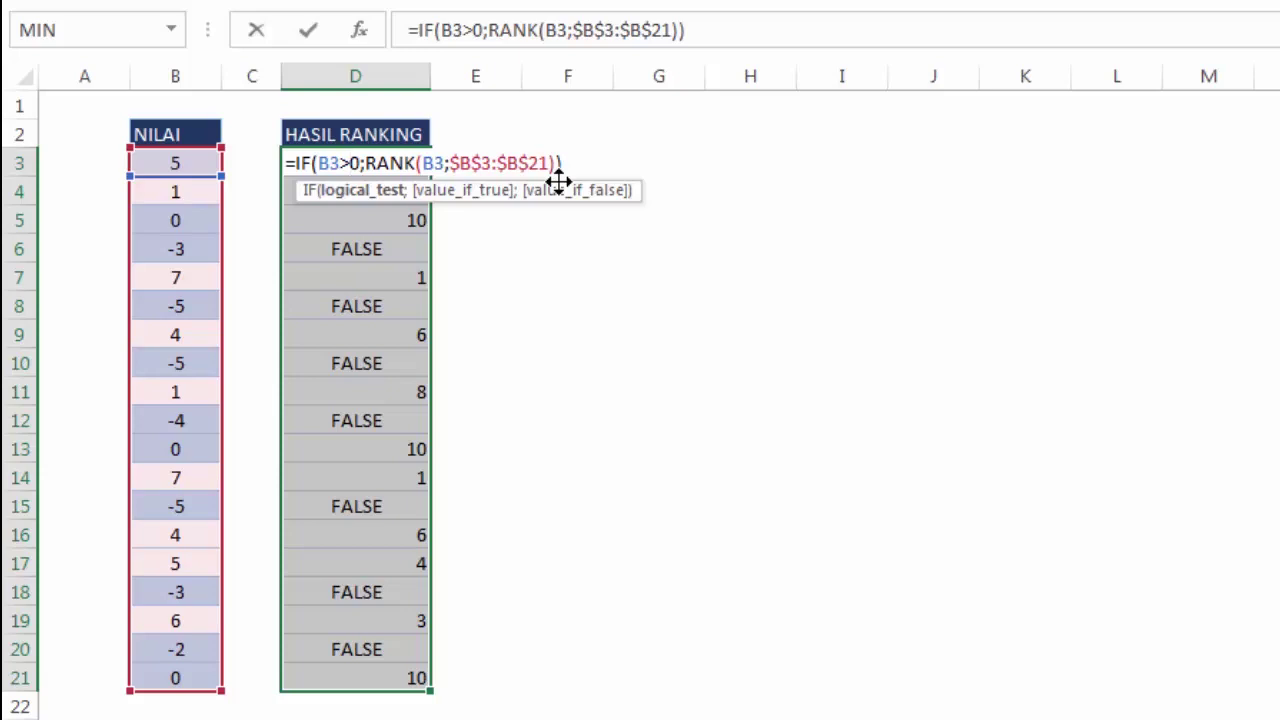
pyautogui.hotkey('ctrl', 'Return')
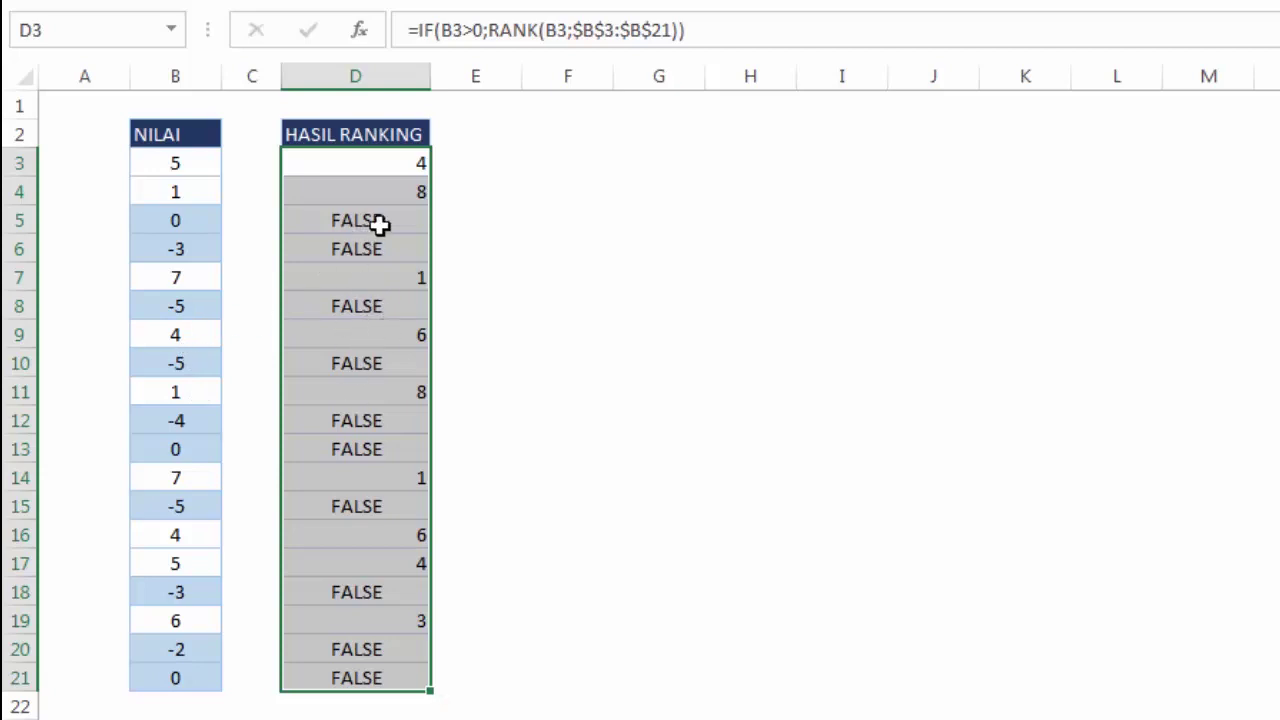
# - Add "" as the IF's false result across D3:D21 so non-positive rows stay blank
pyautogui.press('F2')
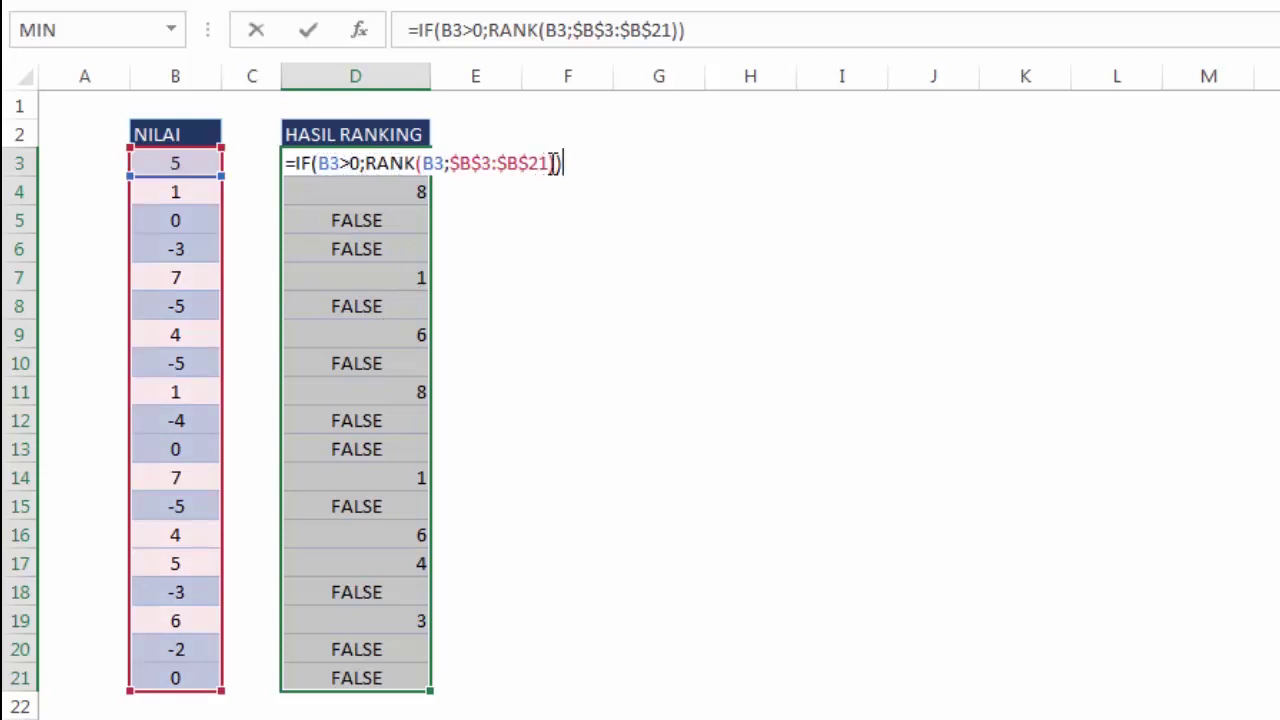
pyautogui.click(558, 163)
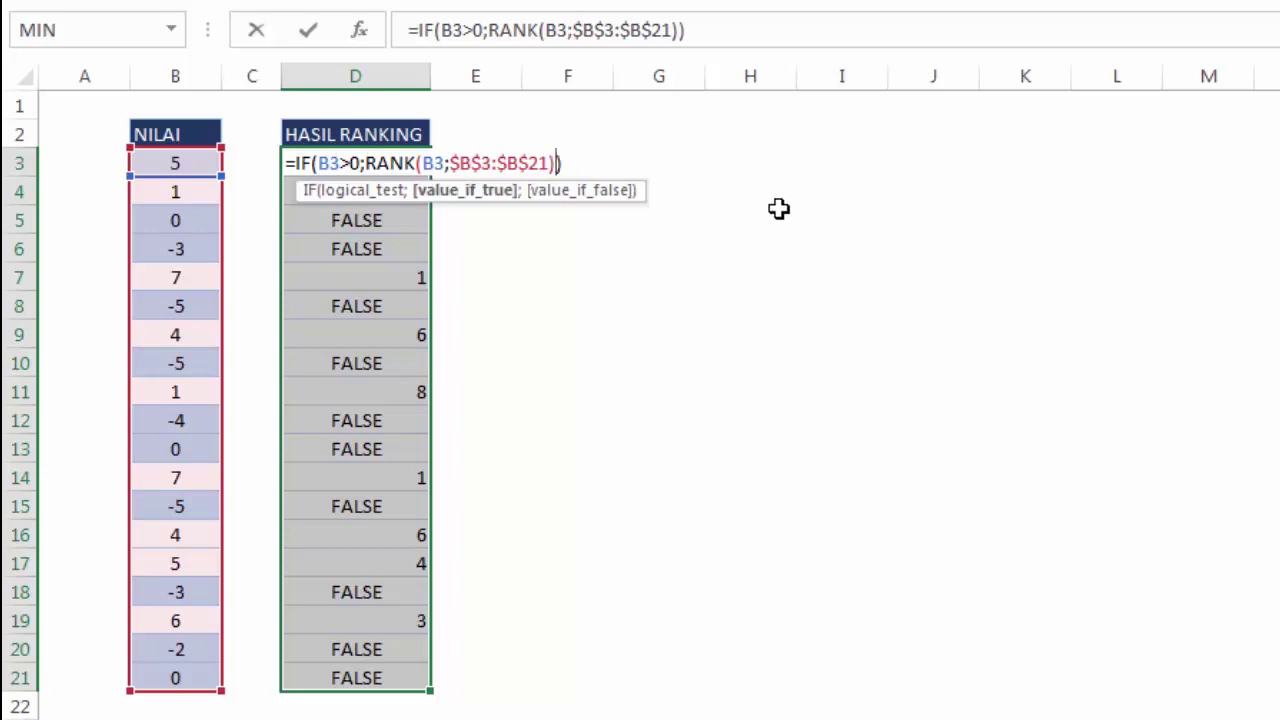
pyautogui.write(';')
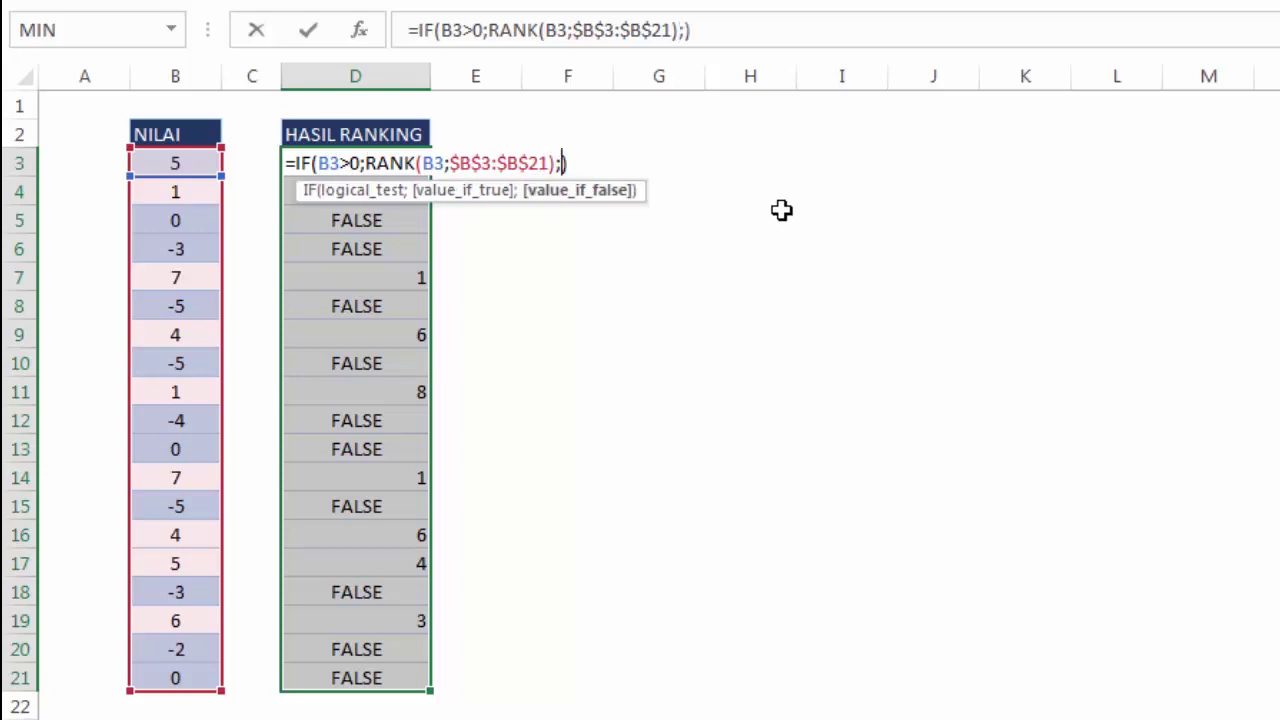
pyautogui.write('""')
pyautogui.hotkey('ctrl', 'Return')
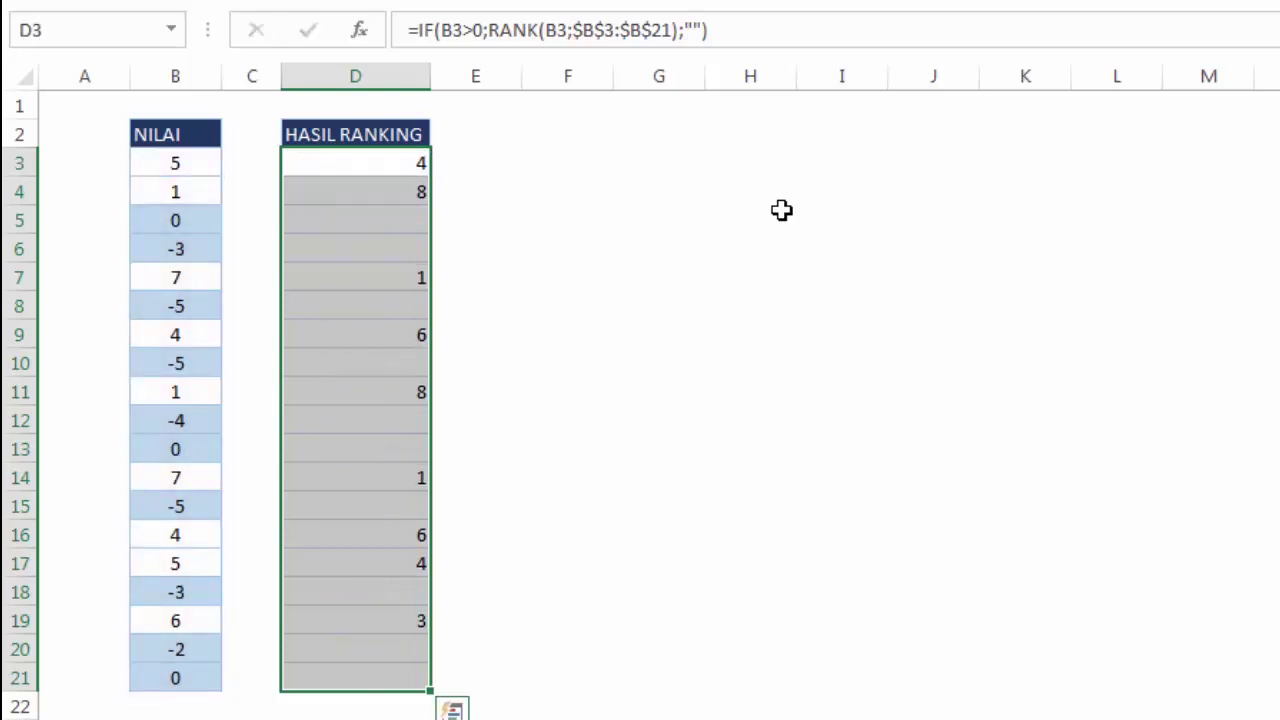
pyautogui.click(657, 248)
pyautogui.click(407, 238)
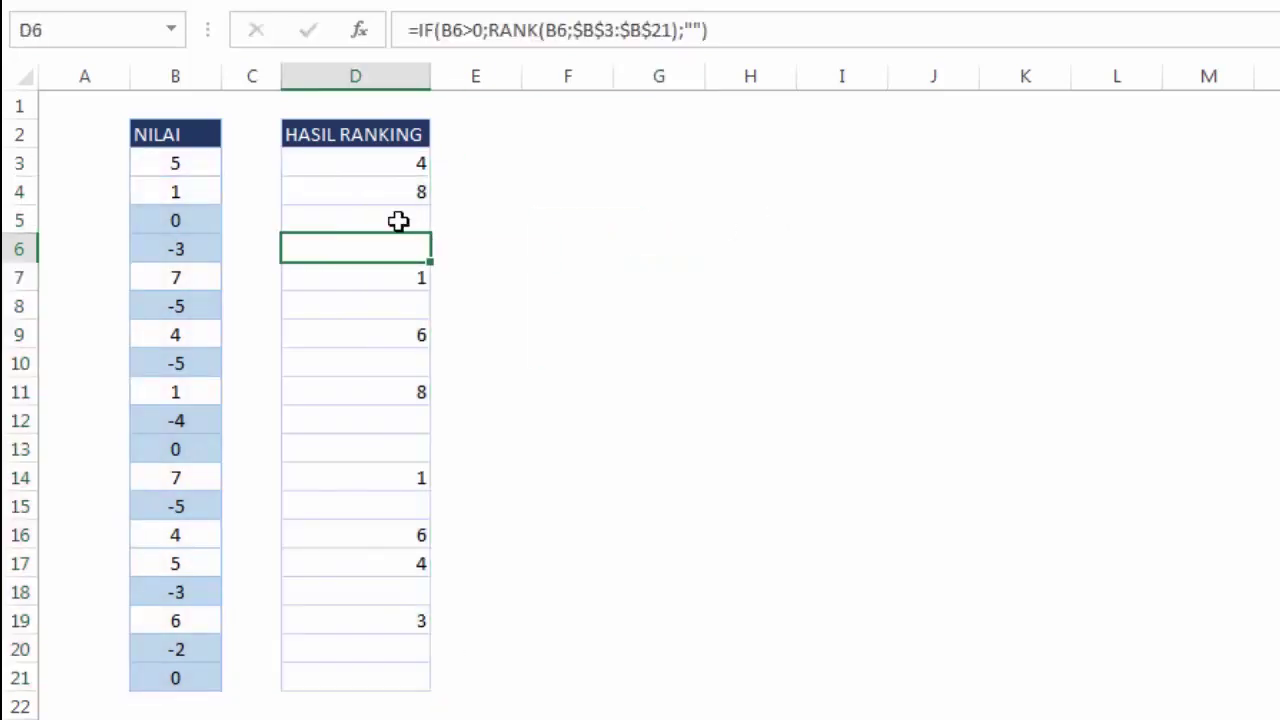
pyautogui.click(210, 242)
pyautogui.click(214, 302)
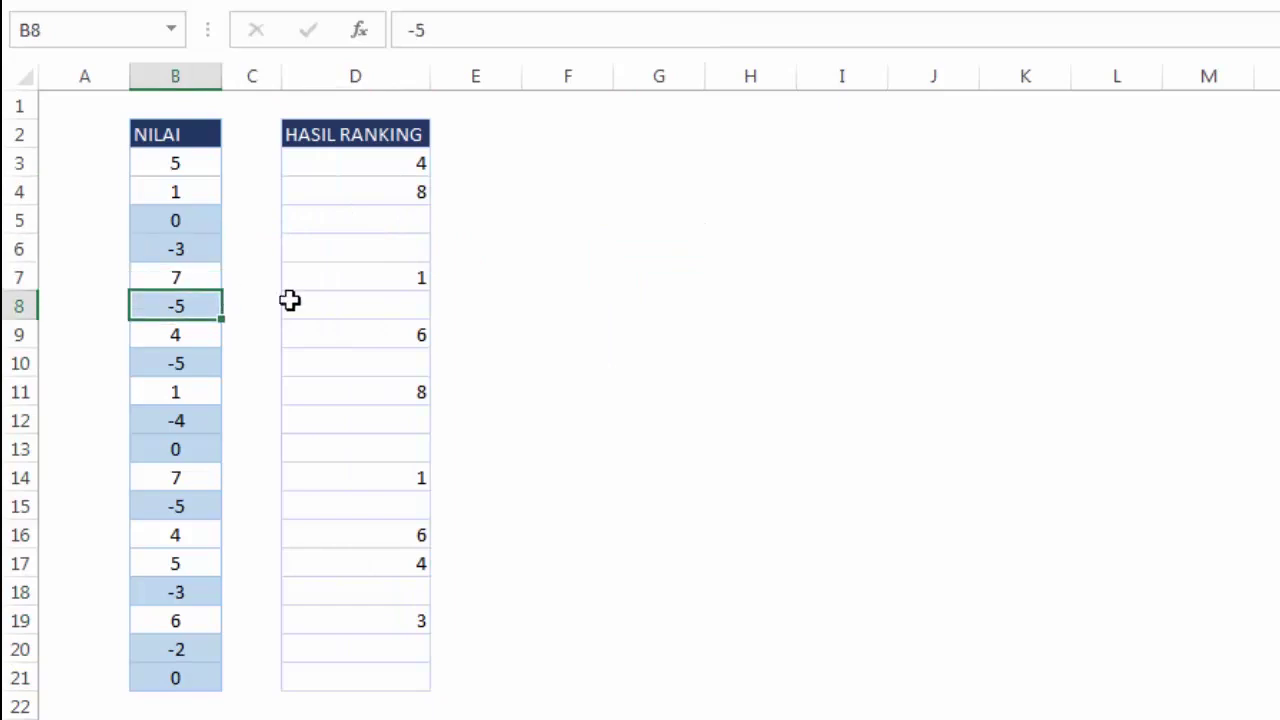
pyautogui.click(289, 300)
pyautogui.click(180, 392)
pyautogui.click(180, 363)
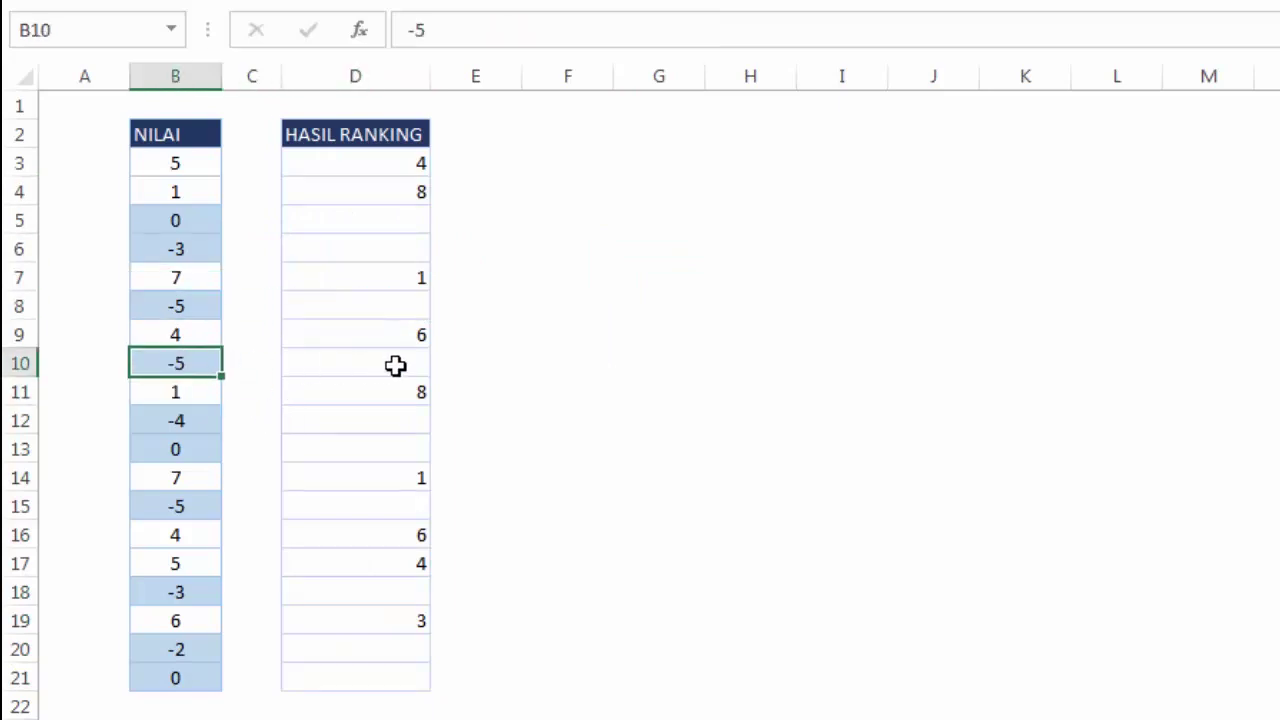
pyautogui.click(394, 366)
pyautogui.click(197, 420)
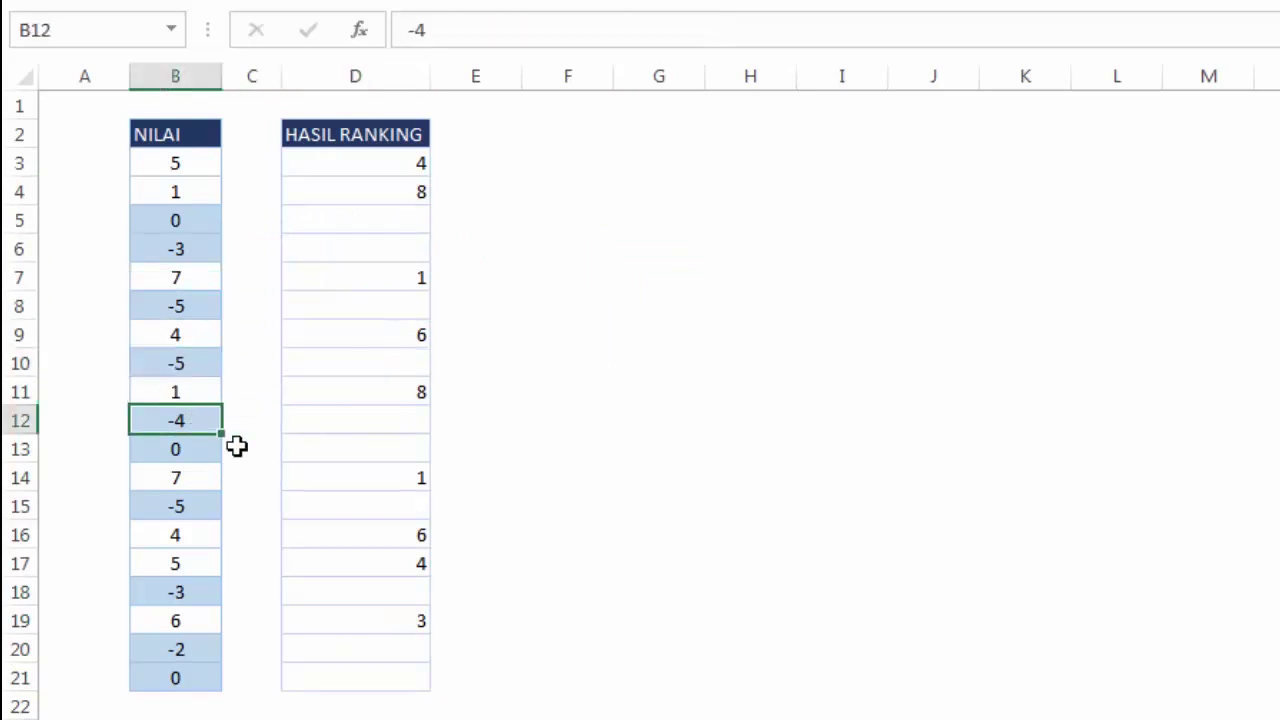
pyautogui.moveTo(197, 420); pyautogui.dragTo(399, 444)
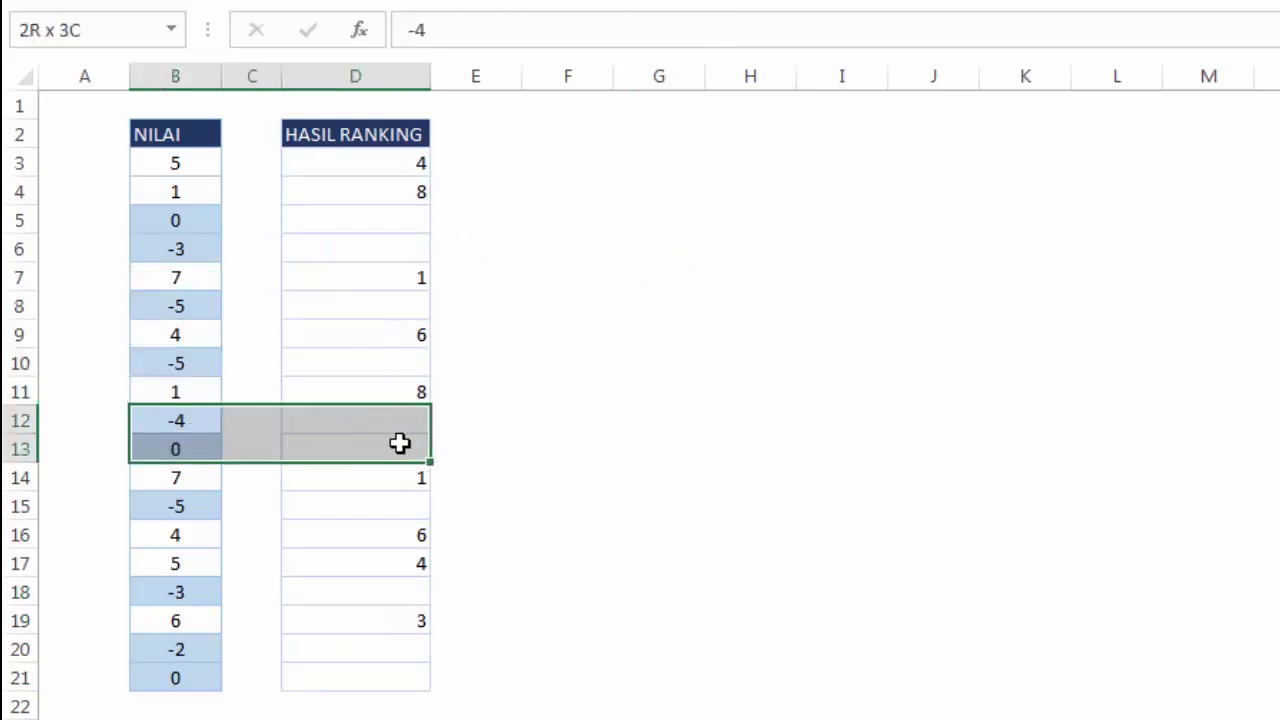
pyautogui.click(486, 420)
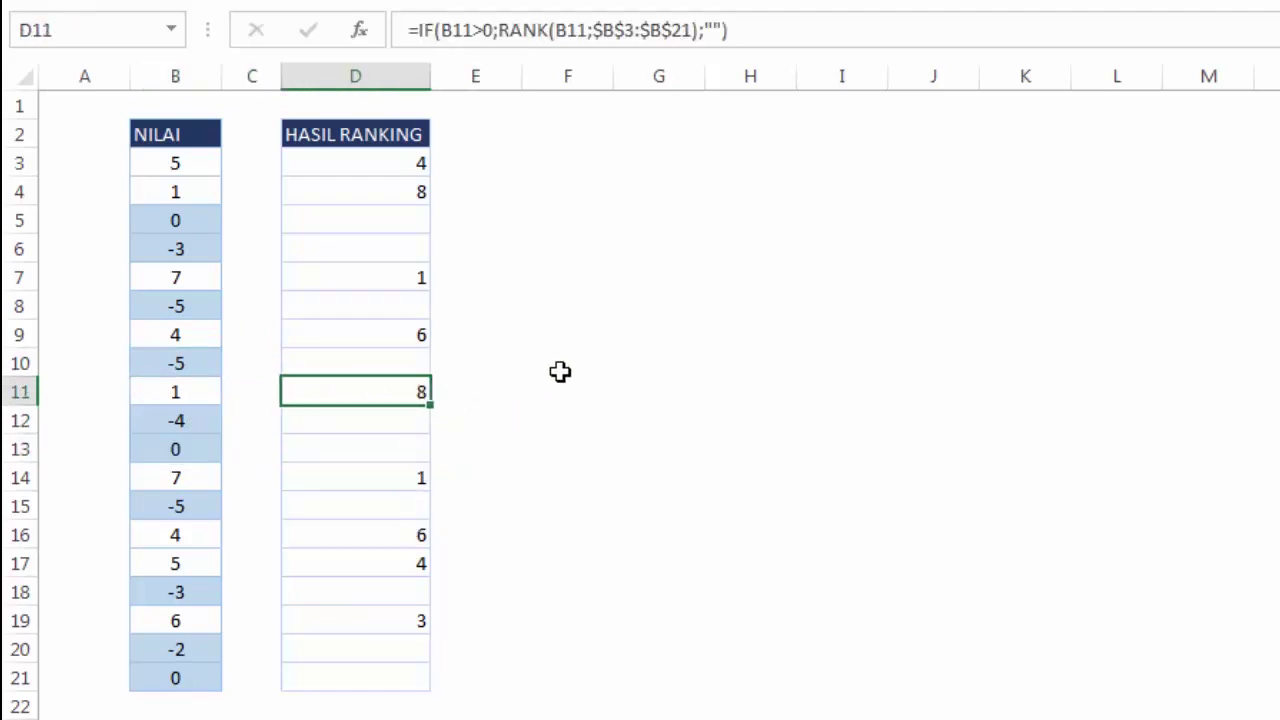
pyautogui.click(560, 369)
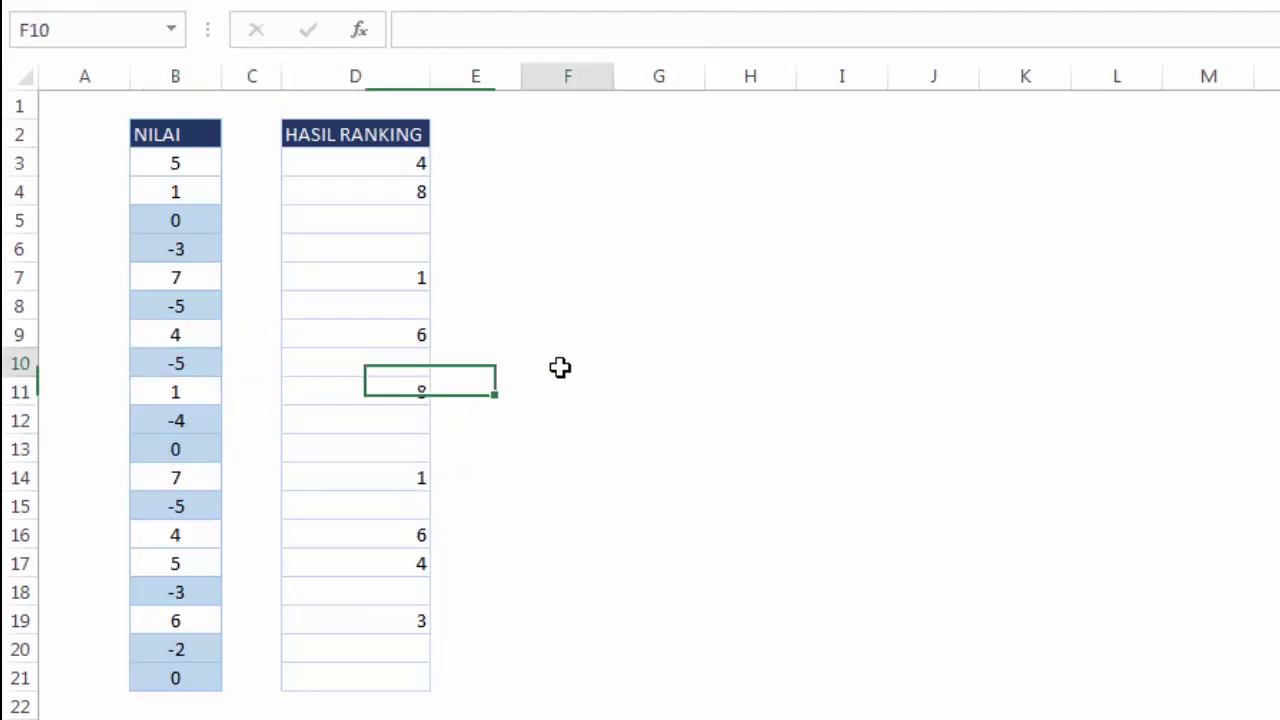